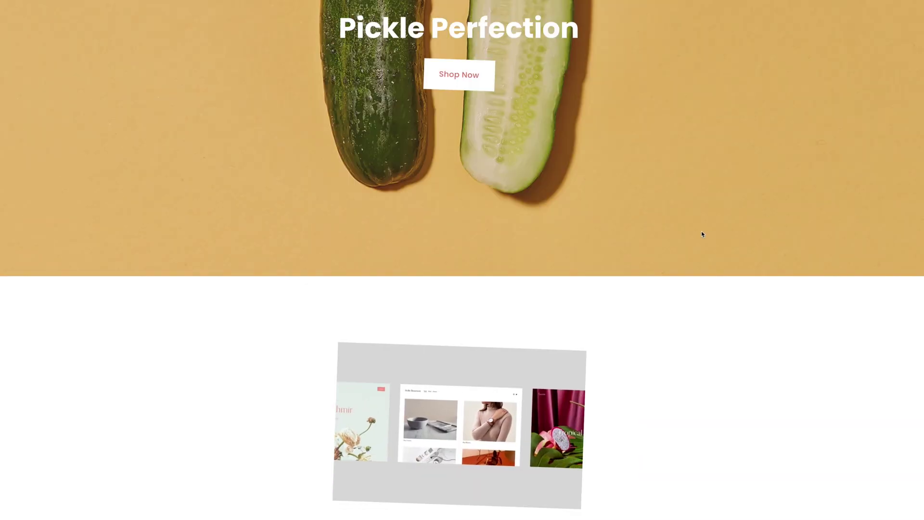
Scroll the Pickle Perfection demo page to show elements rotating with the scroll.
scroll(701, 234, "down", 3)
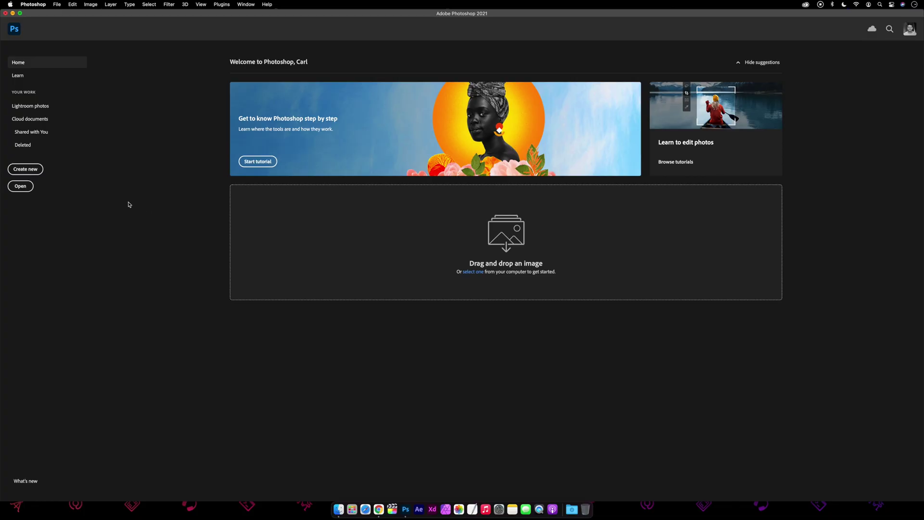
Create a new 750 × 750 px transparent document and zoom in on the canvas.
left_click(35, 169)
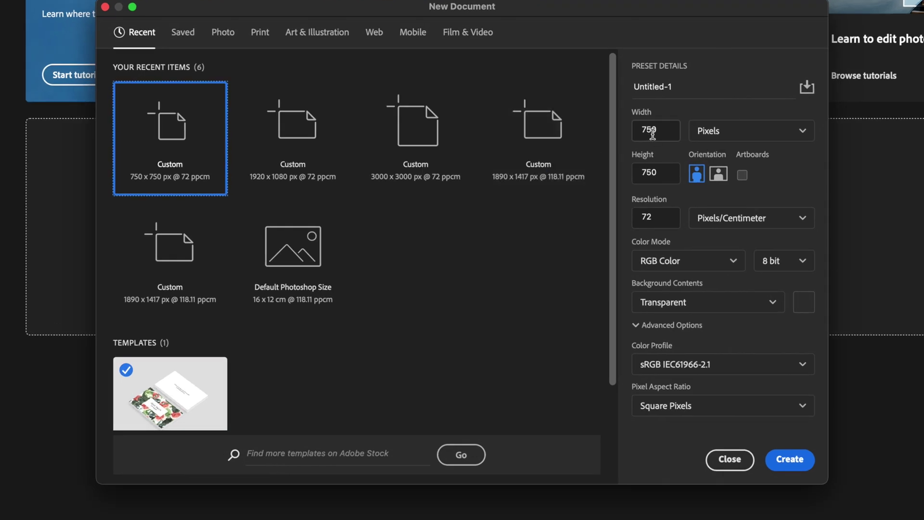
left_click(653, 135)
left_click(667, 172)
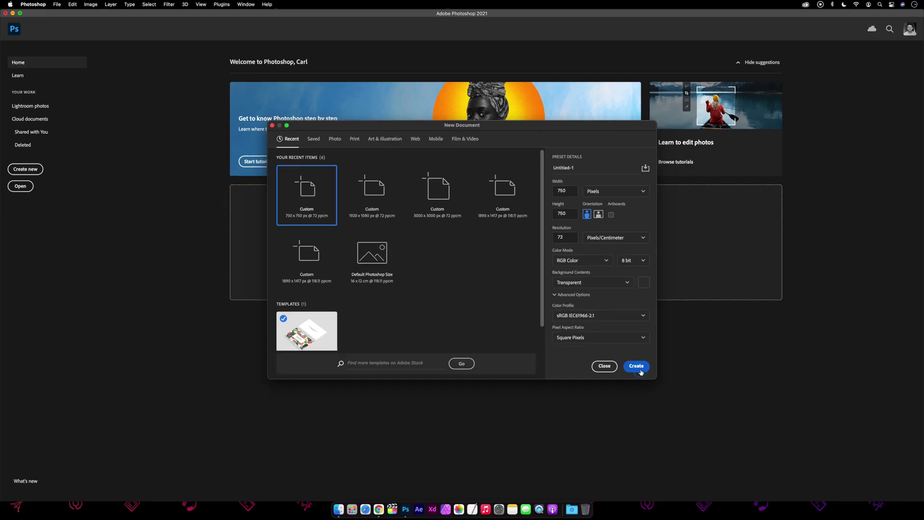
left_click(791, 462)
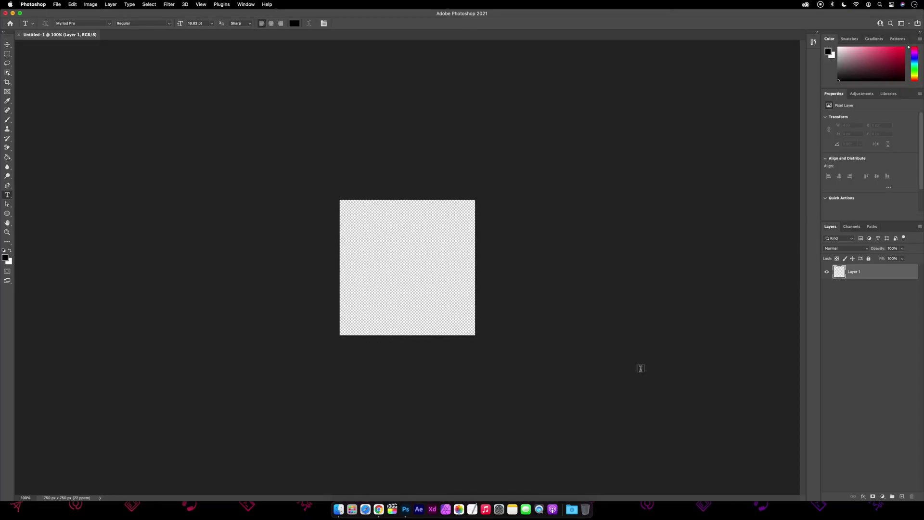
key("super+plus")
key("super+plus")
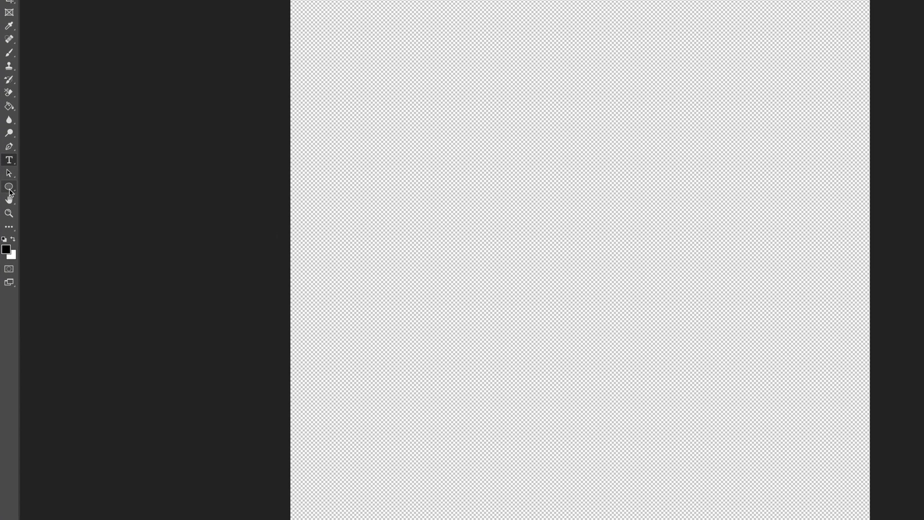
right_click(7, 213)
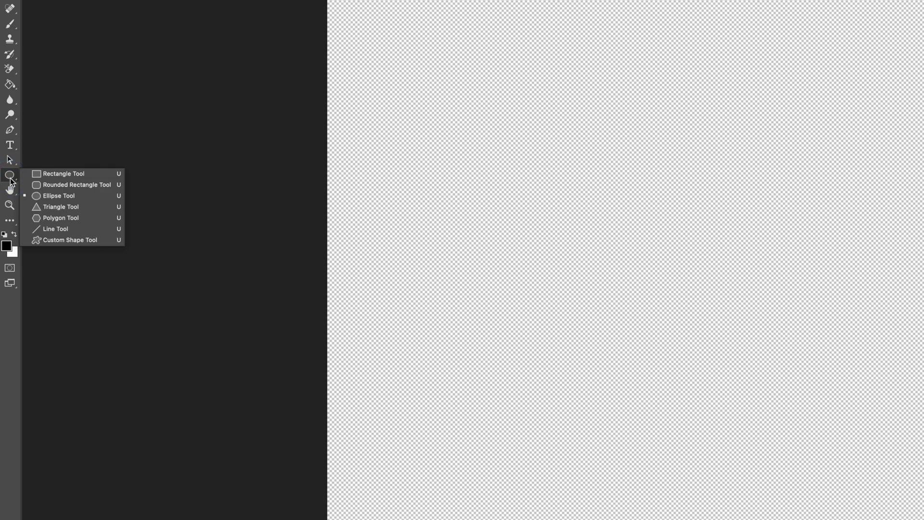
Draw a 643 × 643 px circular path with the Ellipse Tool.
left_click(55, 194)
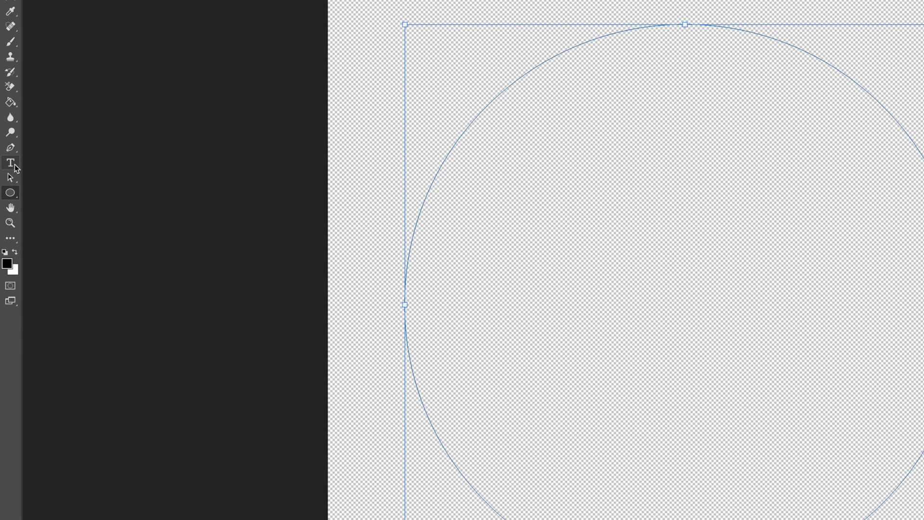
left_click(8, 195)
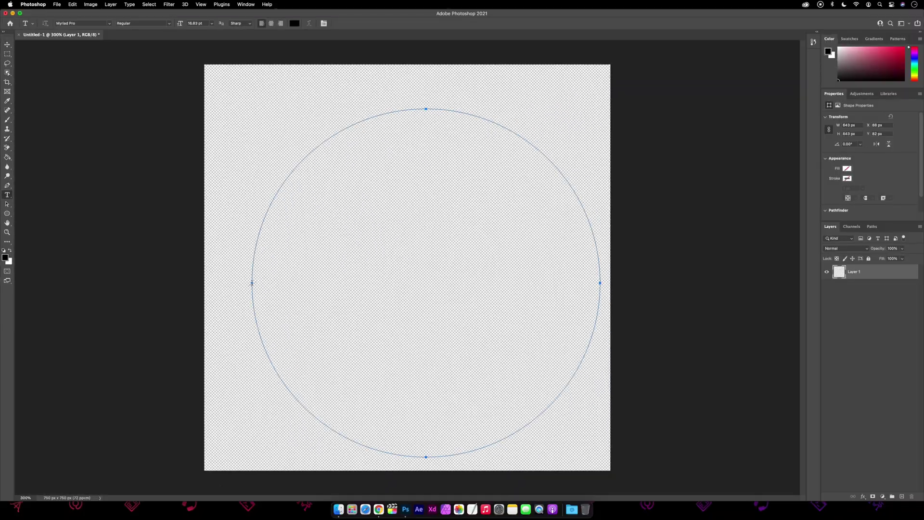
Start text on the circular path and set it to 40 pt, Bold, All Caps.
left_click(404, 304)
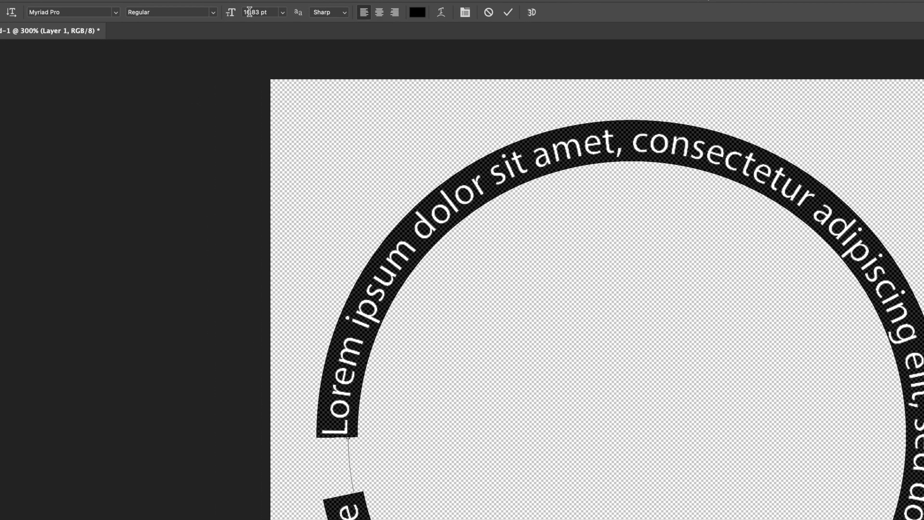
left_click(191, 23)
type("40")
key("Return")
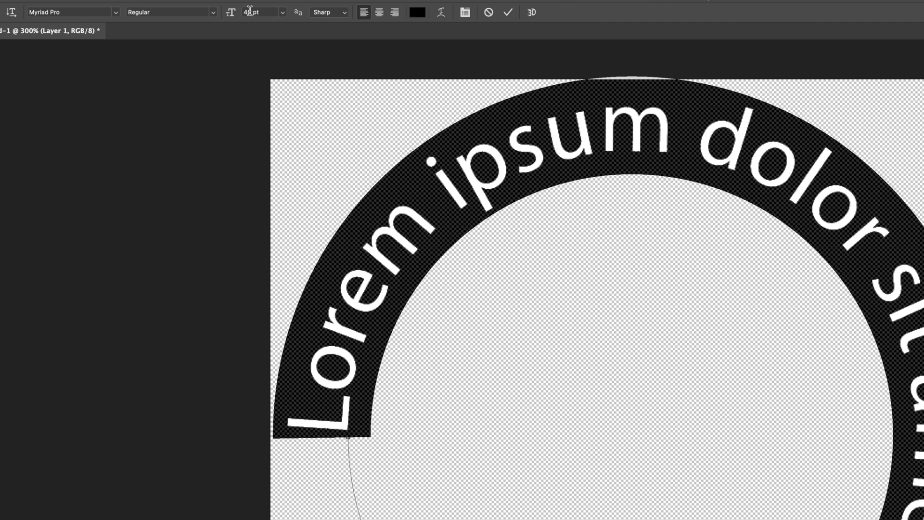
left_click(210, 16)
left_click(206, 22)
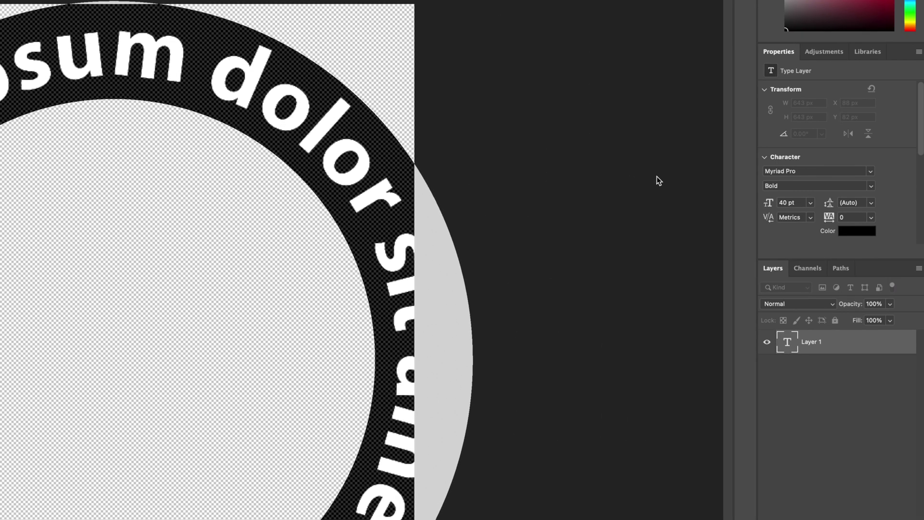
scroll(792, 200, "down", 5)
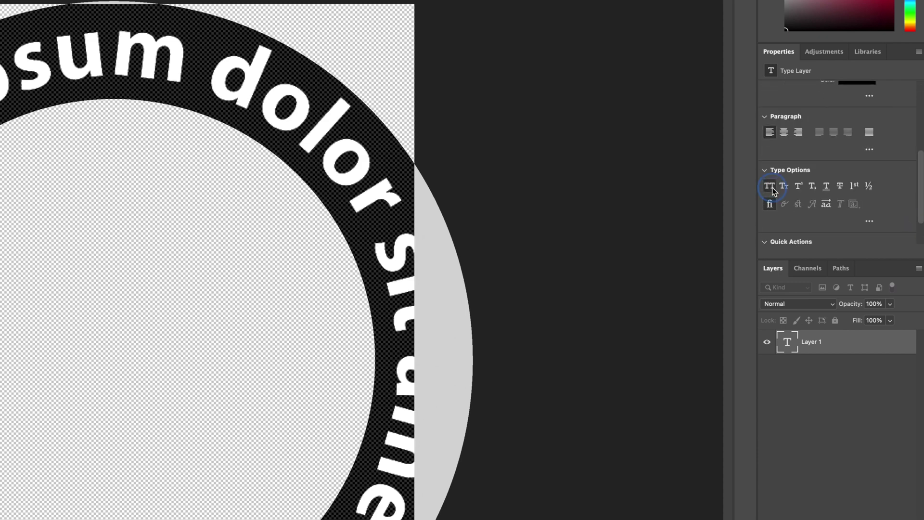
left_click(770, 186)
Replace the comma after AMET with SOMETHIN at the end of the text.
left_click(464, 446)
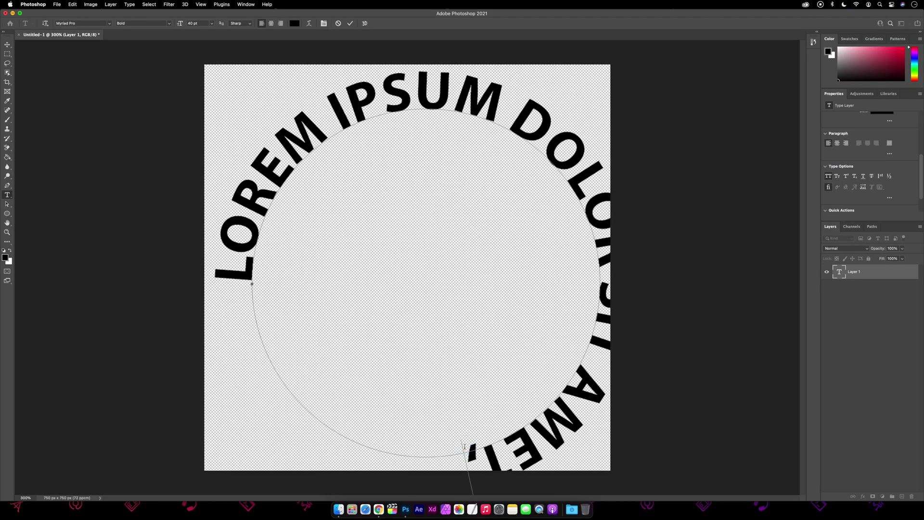
key("BackSpace")
type("SOMETHIN")
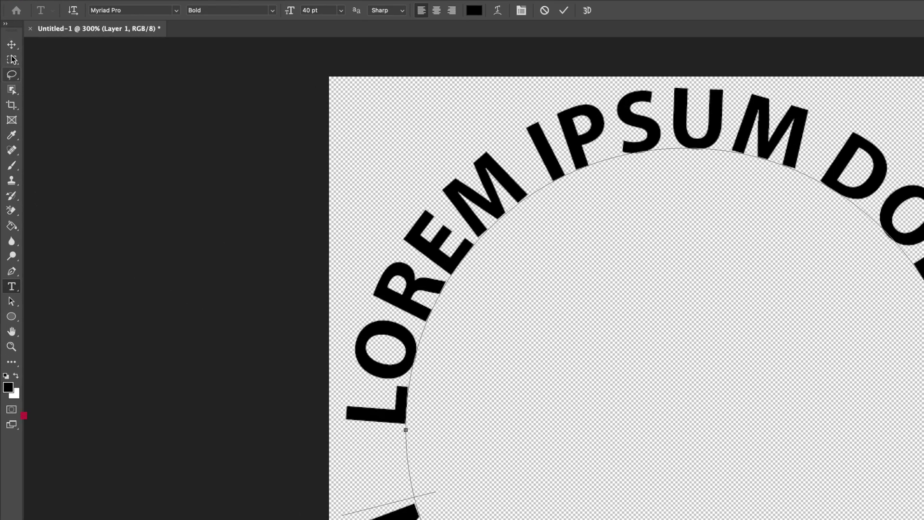
Commit the circular text and scale it down to about 93%.
left_click(7, 44)
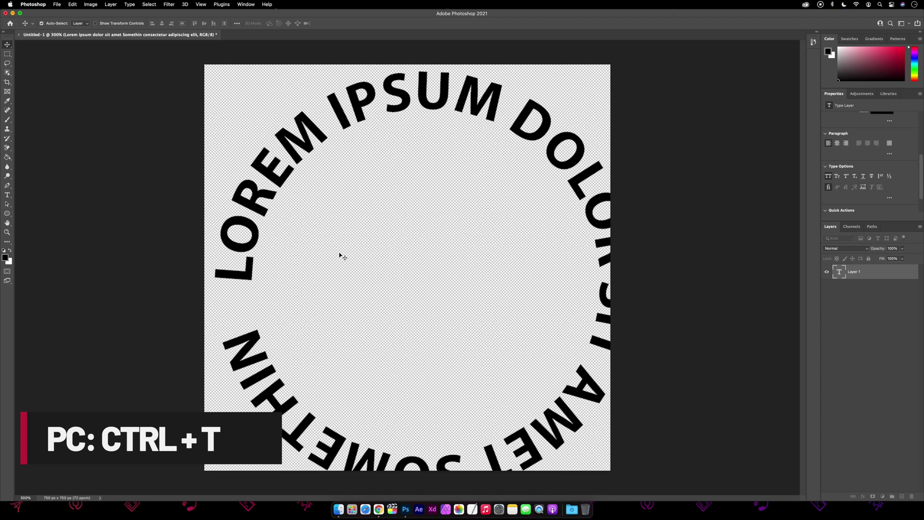
key("super+t")
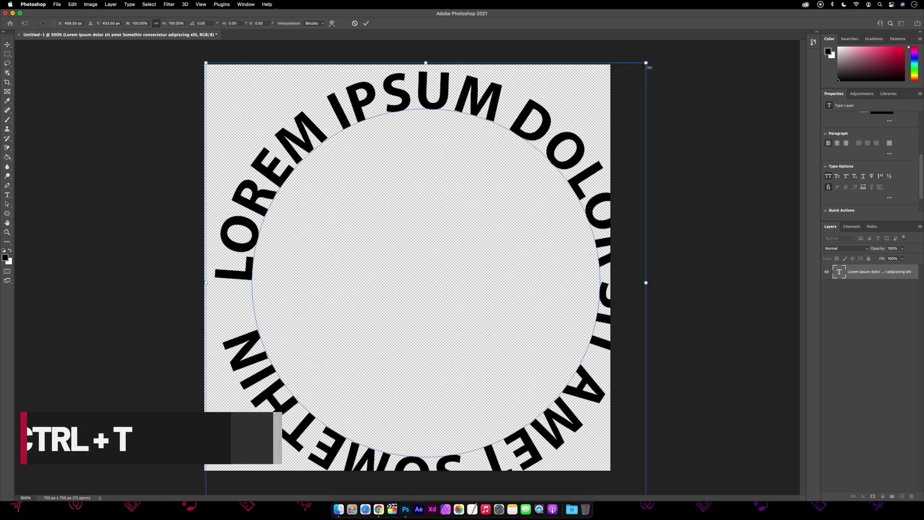
left_click_drag(646, 63, 613, 88)
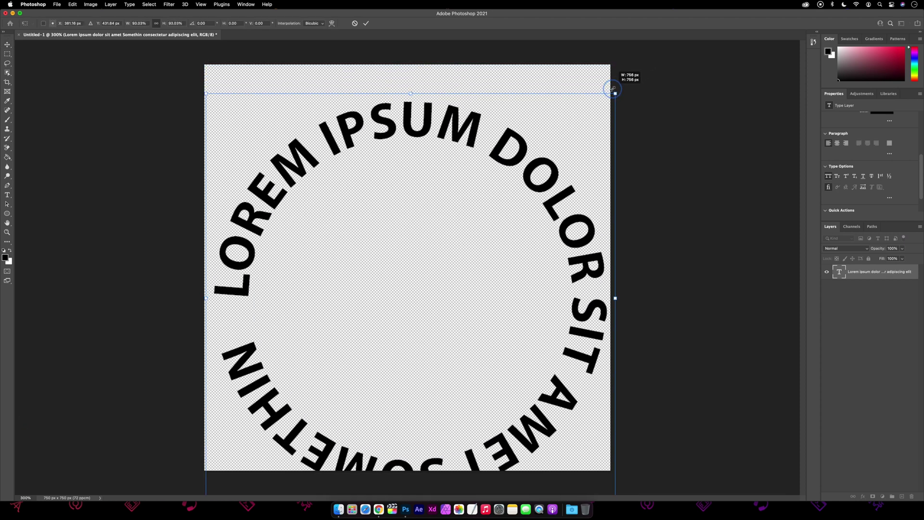
key("Return")
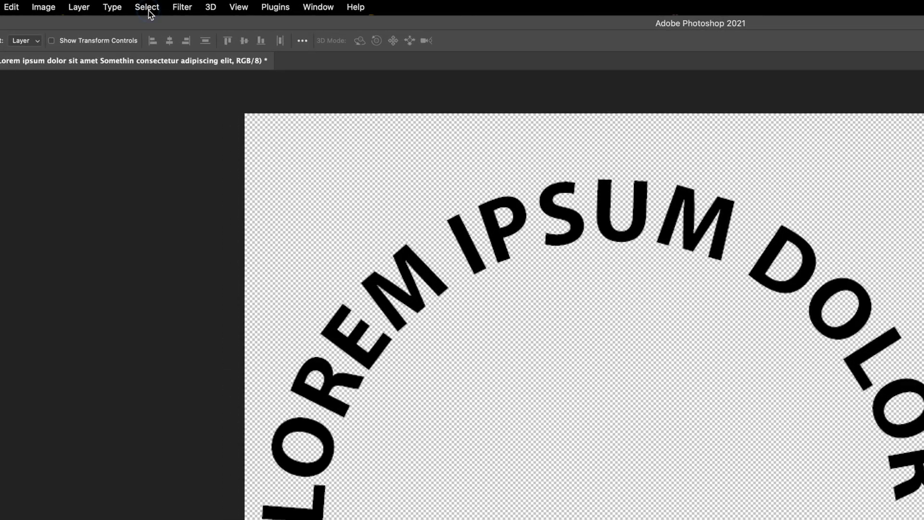
Select the whole canvas and align the text to its horizontal and vertical centres.
left_click(147, 6)
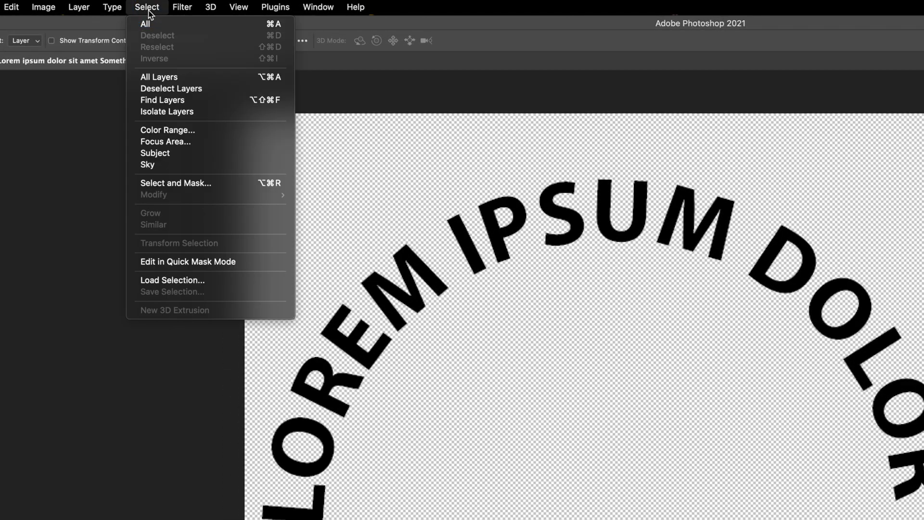
left_click(147, 24)
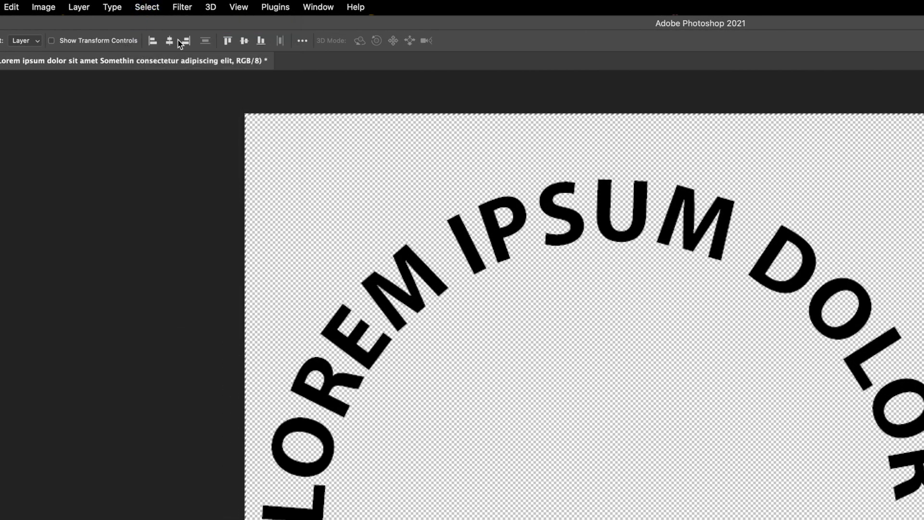
left_click(186, 41)
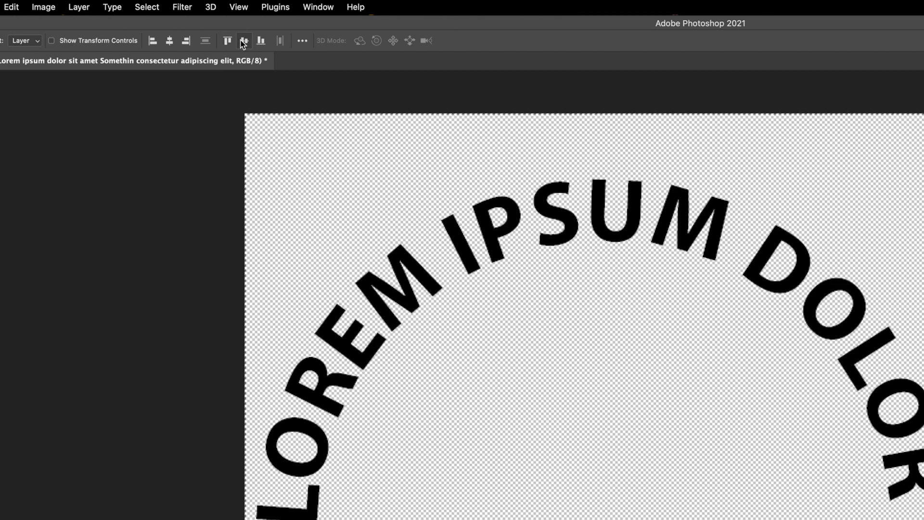
left_click(234, 41)
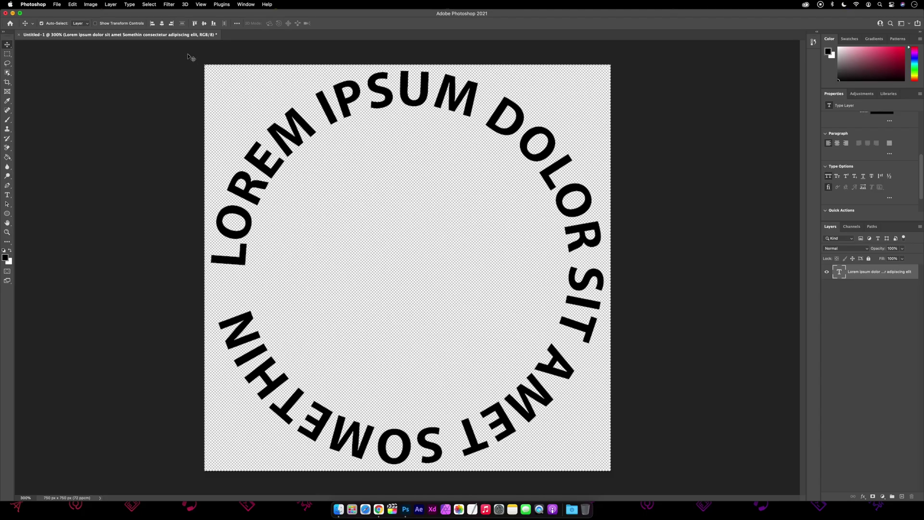
Quick Export the design as a PNG named Circle.
left_click(57, 4)
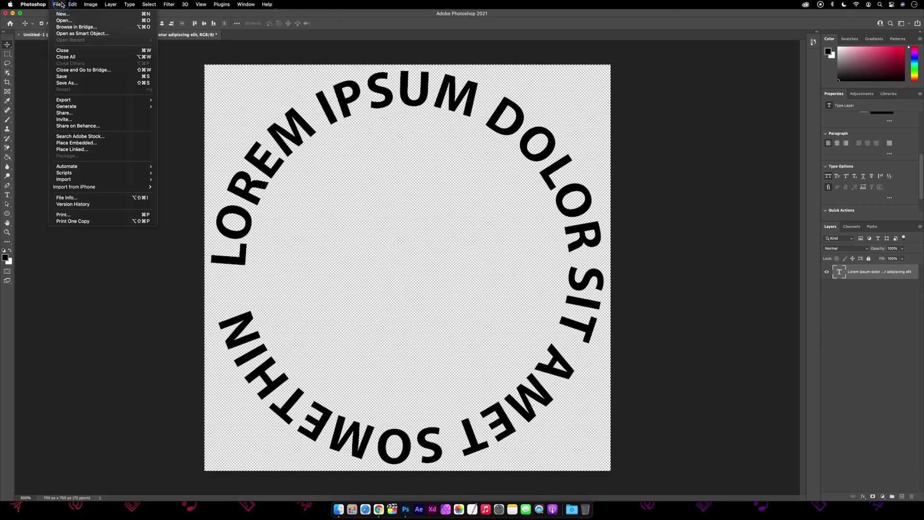
mouse_move(87, 100)
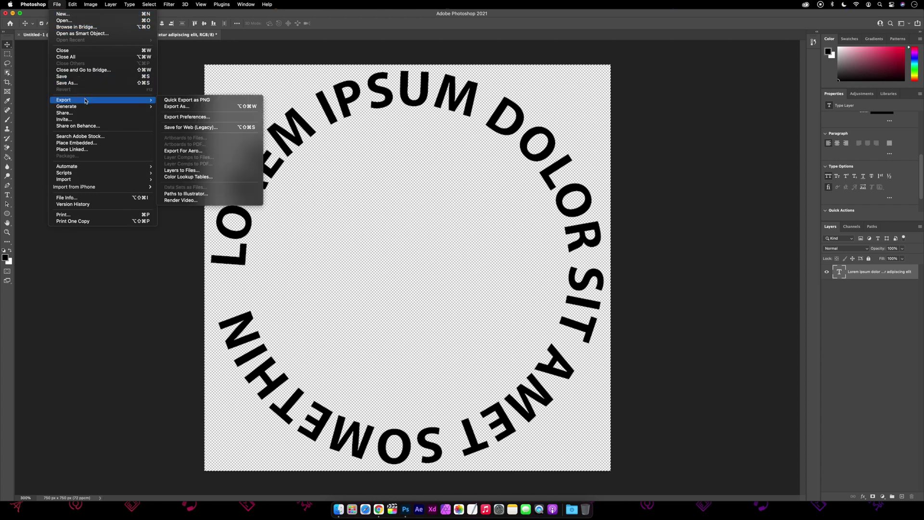
left_click(161, 101)
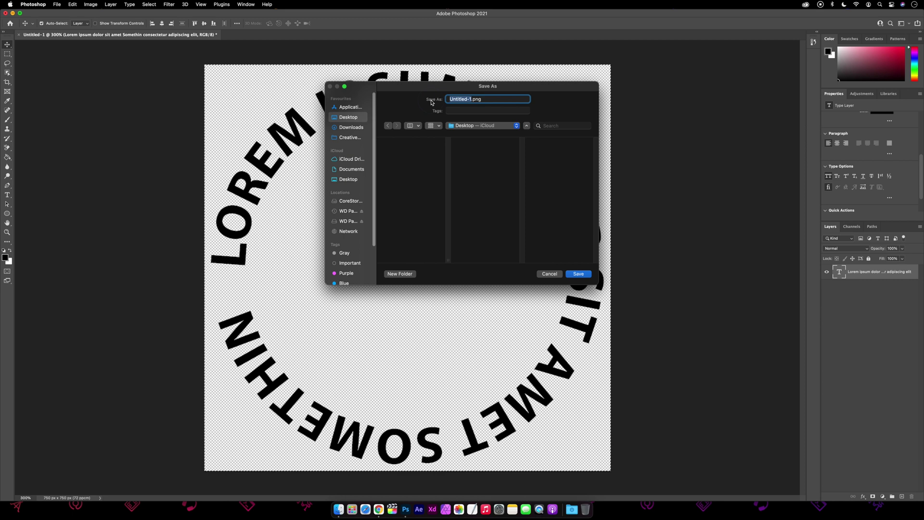
type("Circle")
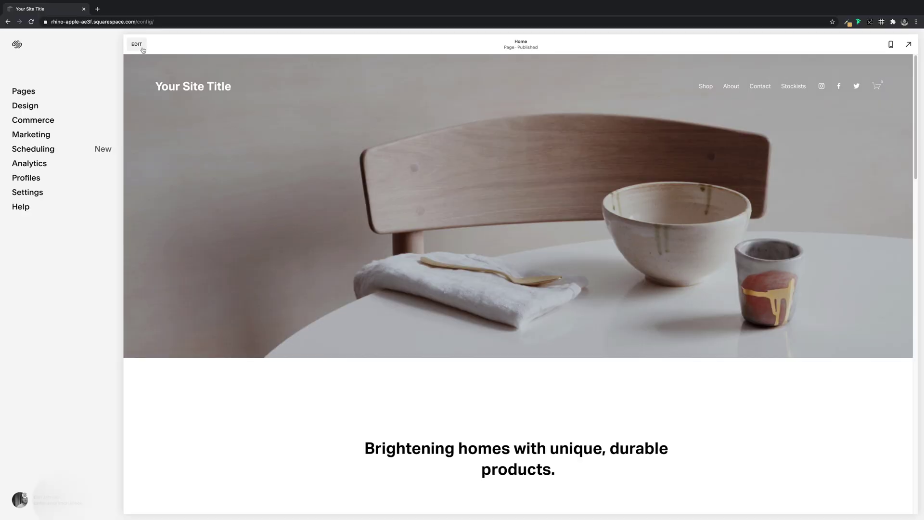
Add an image block above the Home page heading and upload Circle.png into it.
left_click(137, 44)
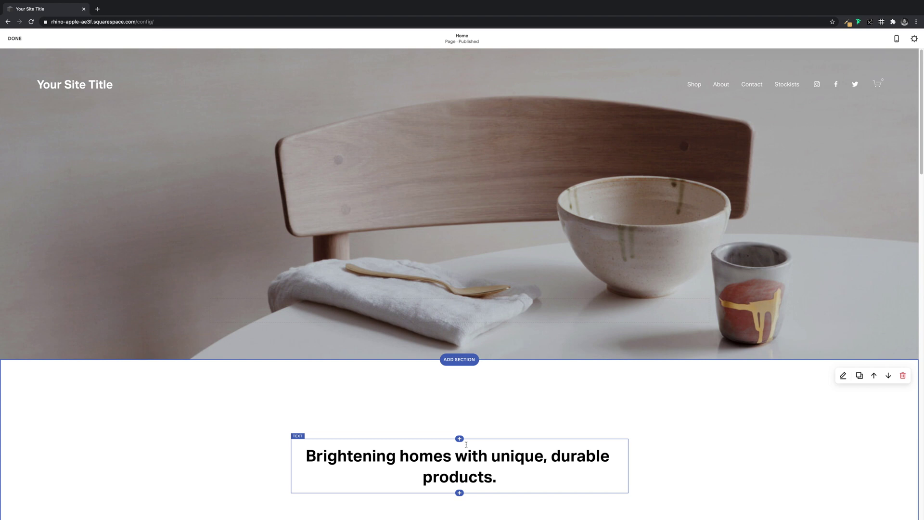
left_click(460, 441)
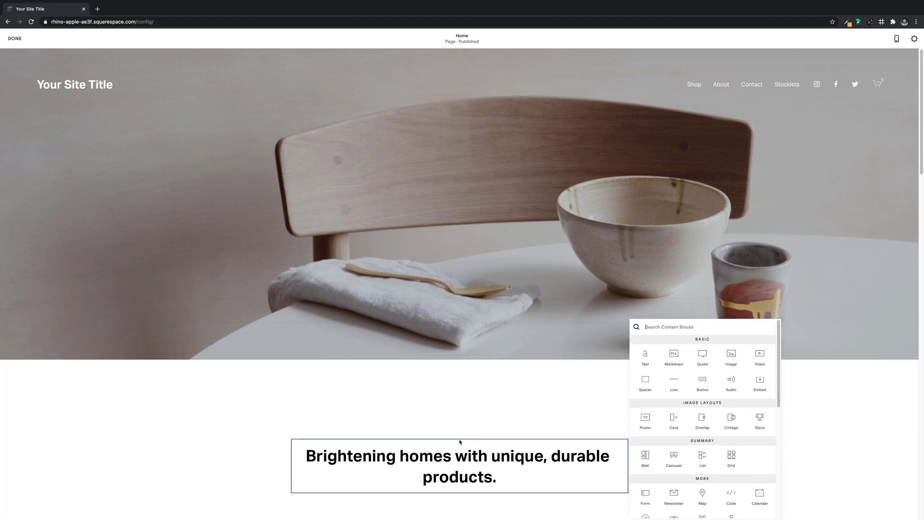
left_click(730, 359)
left_click_drag(706, 346, 663, 295)
left_click(641, 331)
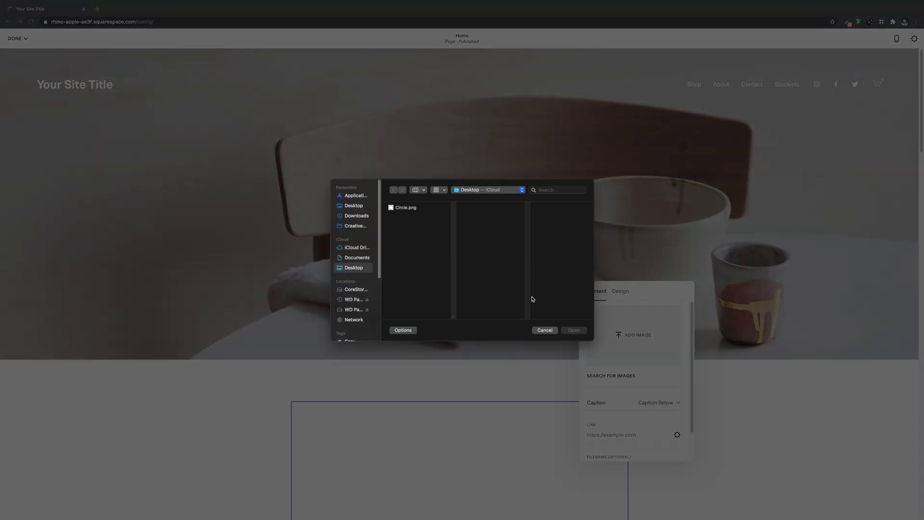
left_click(398, 207)
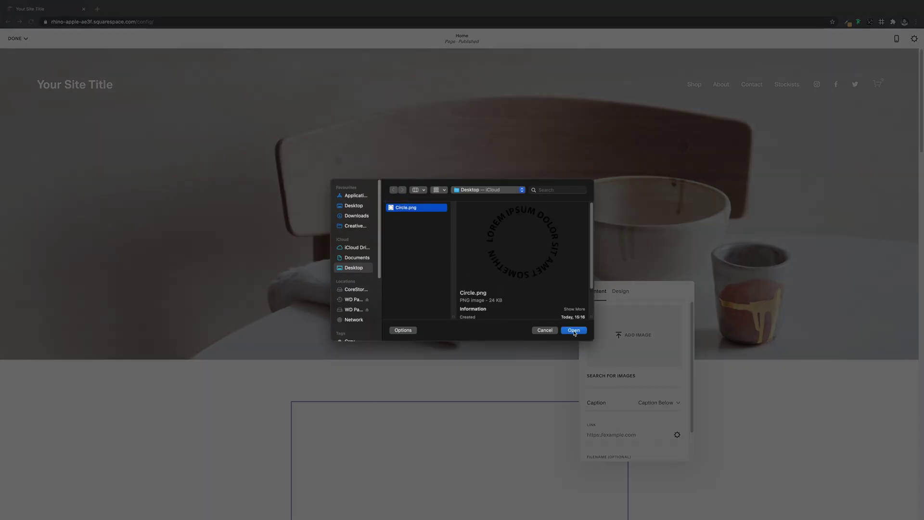
left_click(574, 330)
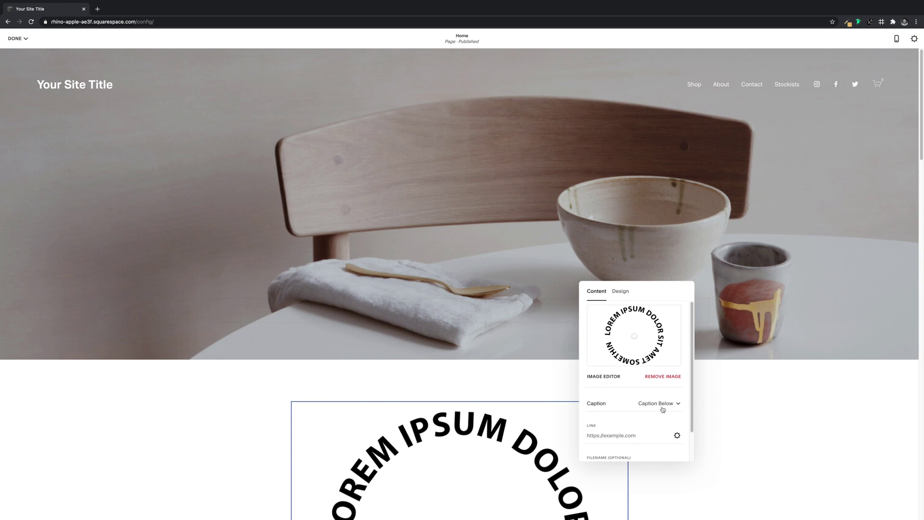
Set the image caption to Off and save the page.
left_click(662, 409)
left_click(641, 393)
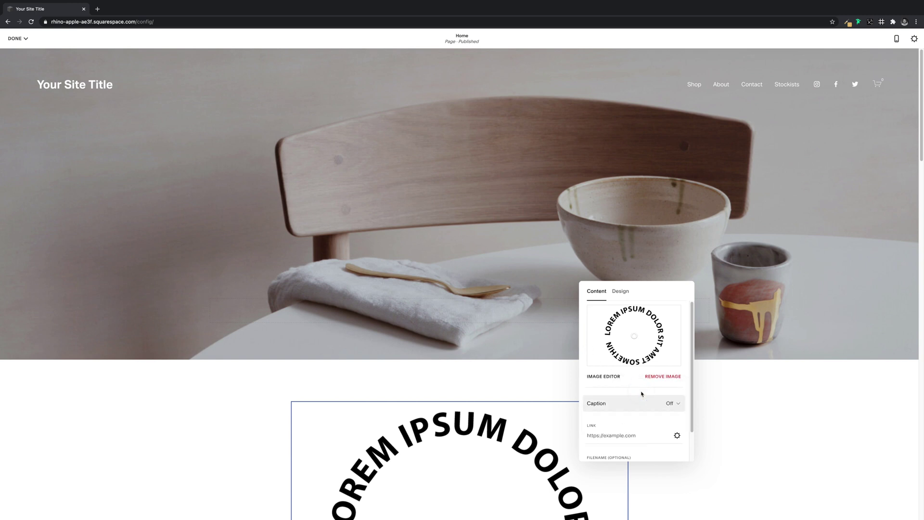
left_click(635, 438)
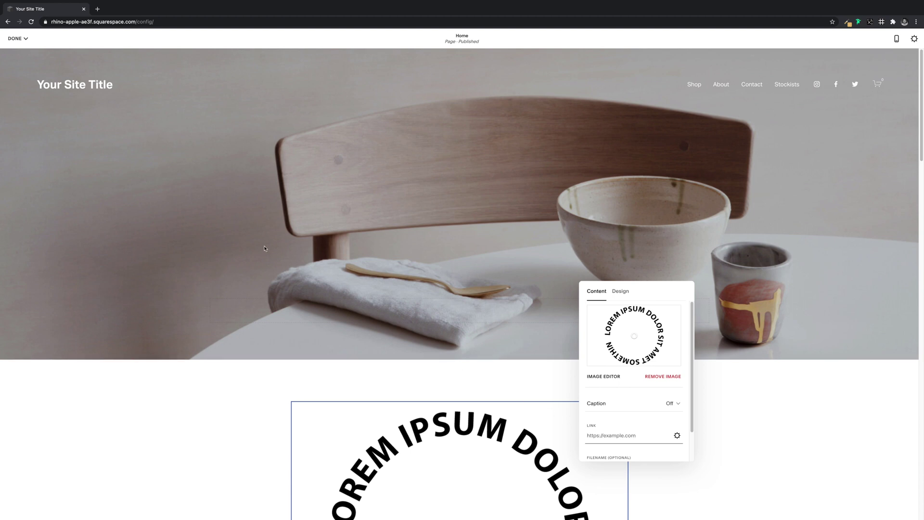
left_click(16, 38)
left_click(26, 53)
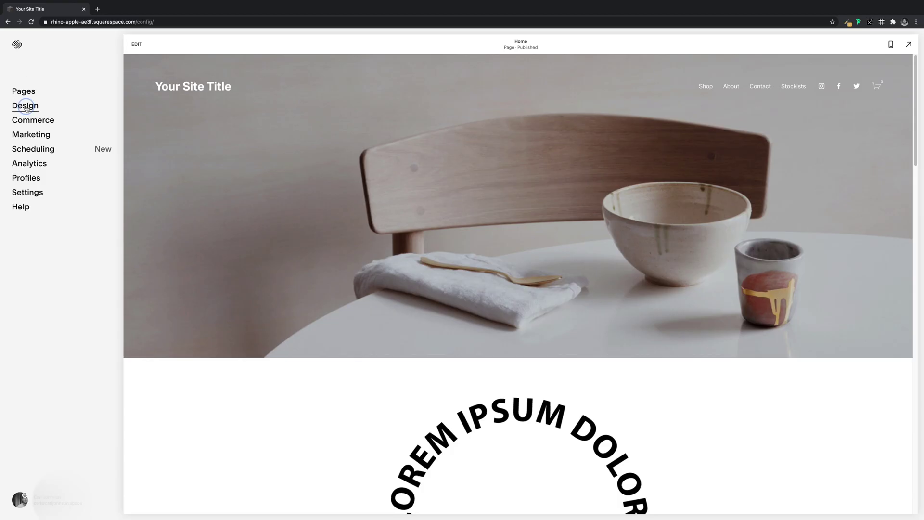
Open the Custom CSS editor under Design.
left_click(25, 105)
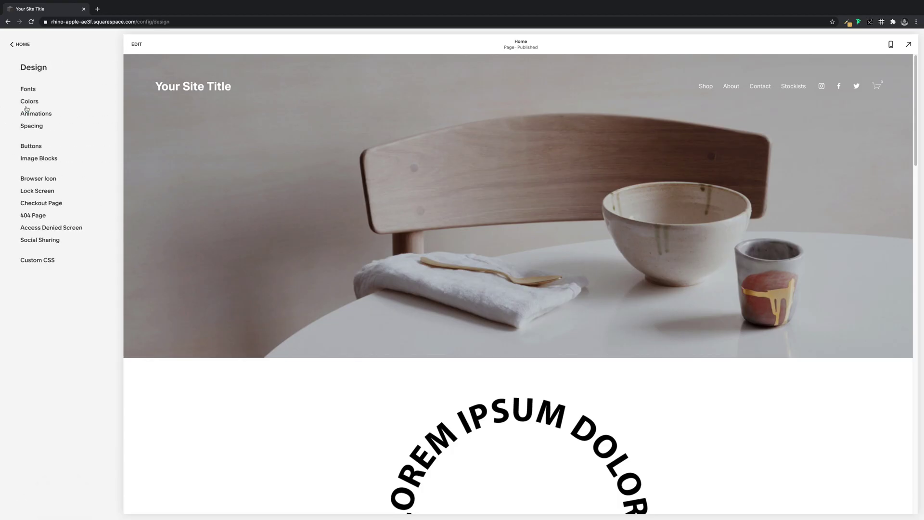
left_click(30, 260)
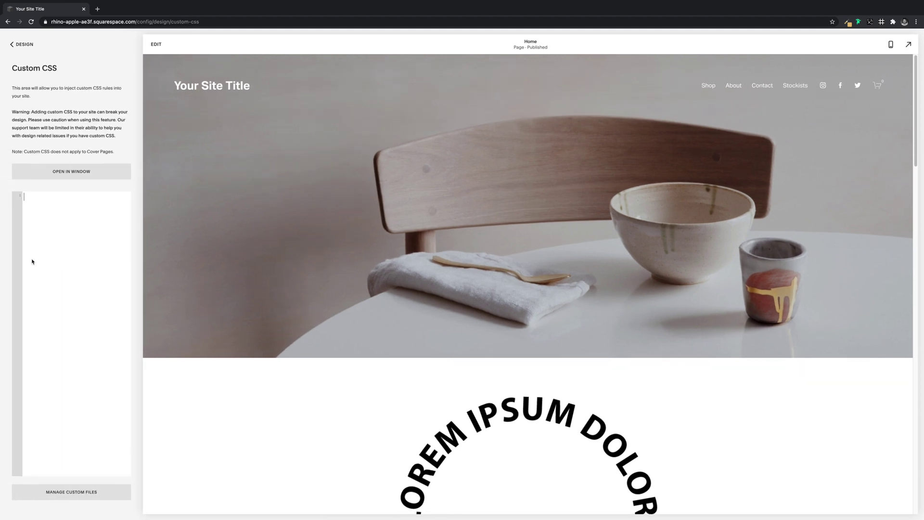
scroll(391, 338, "down", 2)
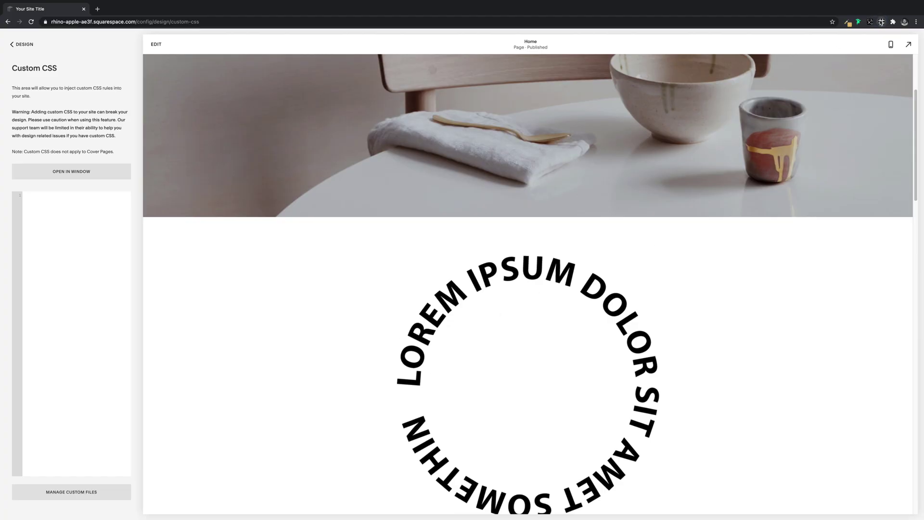
Copy the circle image block's #block-yui ID selector using the selector-finder extension.
left_click(881, 22)
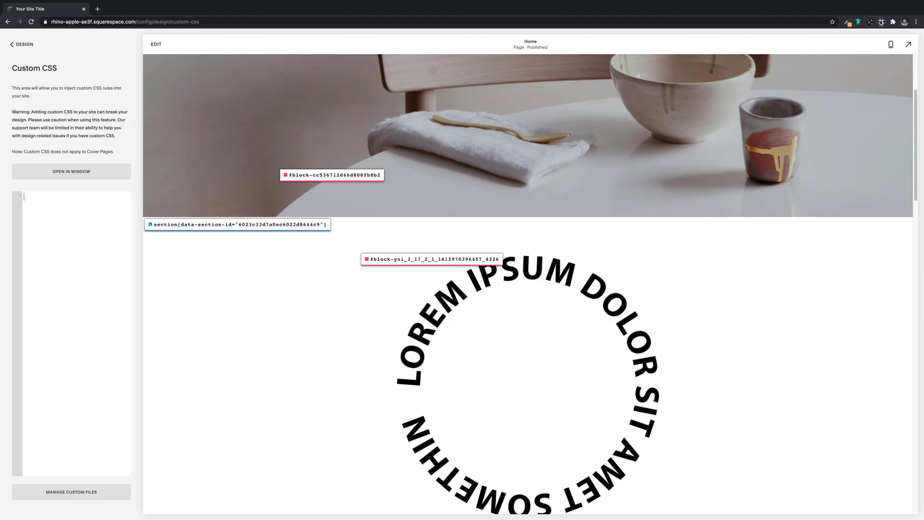
left_click(413, 259)
left_click(880, 22)
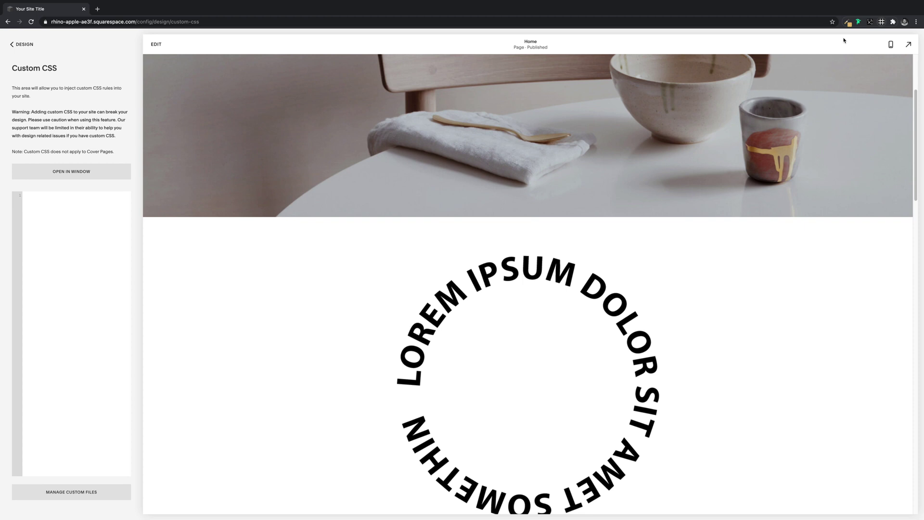
Paste the block selector and add width 5vw, z-index 10, position fixed, left 1%, bottom 1%.
left_click(47, 197)
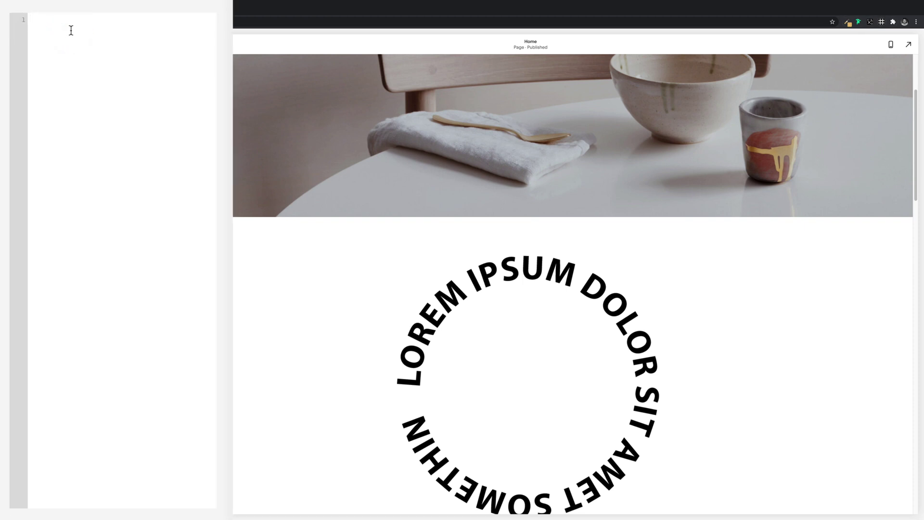
key("ctrl+v")
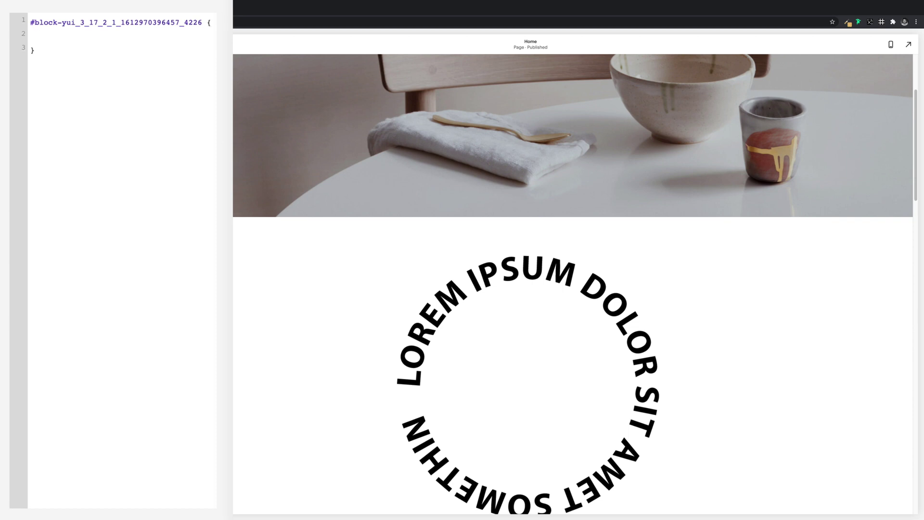
type("width")
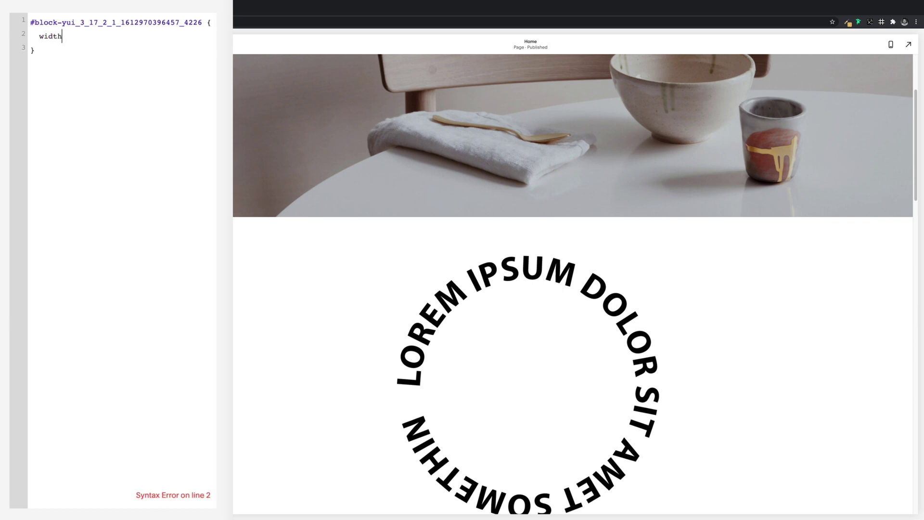
type(": 5")
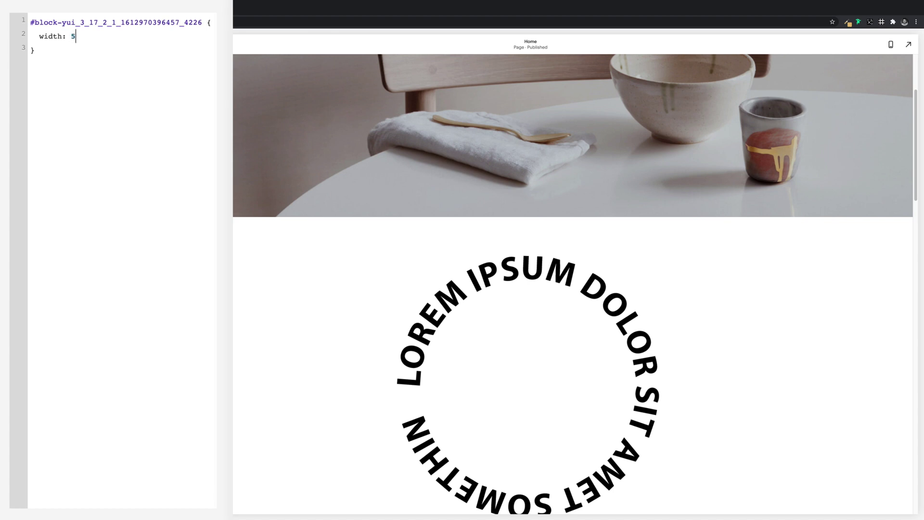
type("vw;")
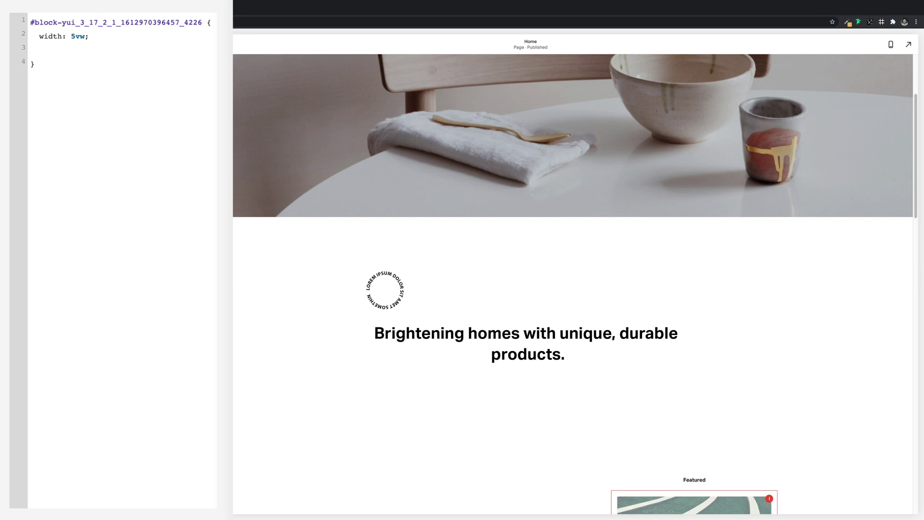
type("z-inde")
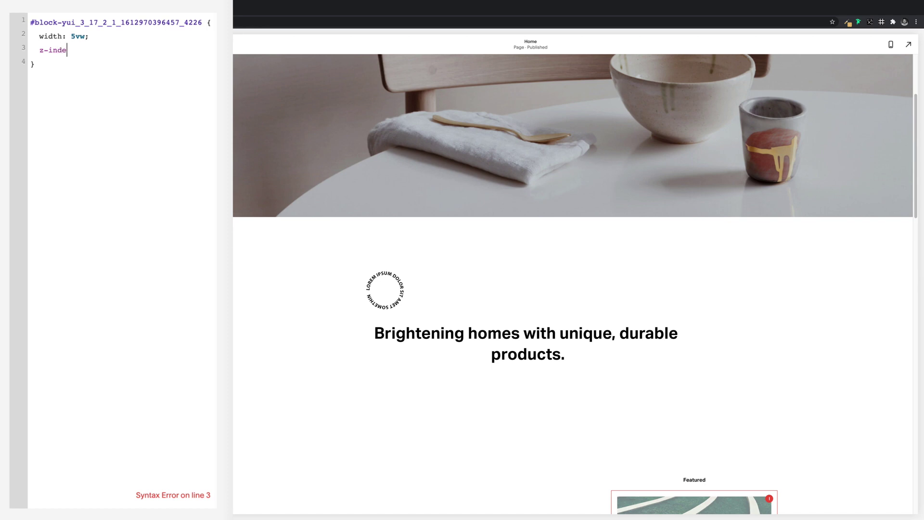
type("x: 10;")
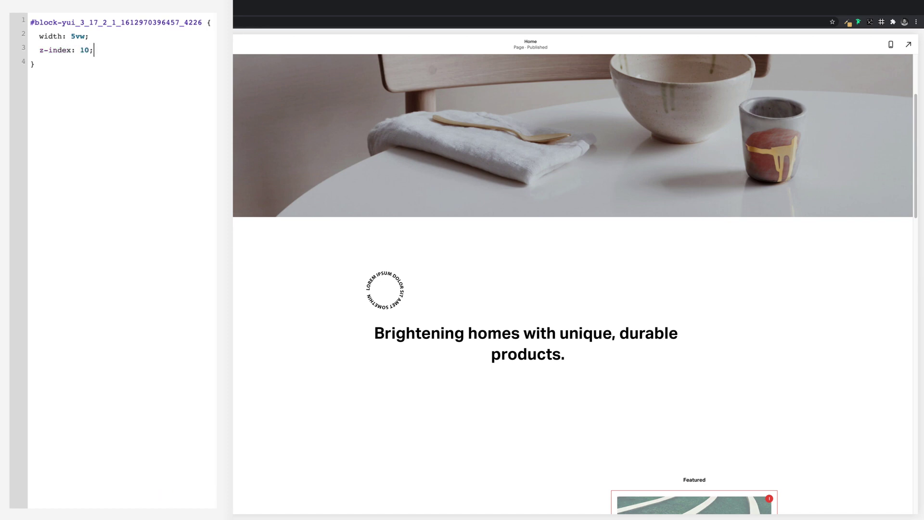
key("Return")
type("position")
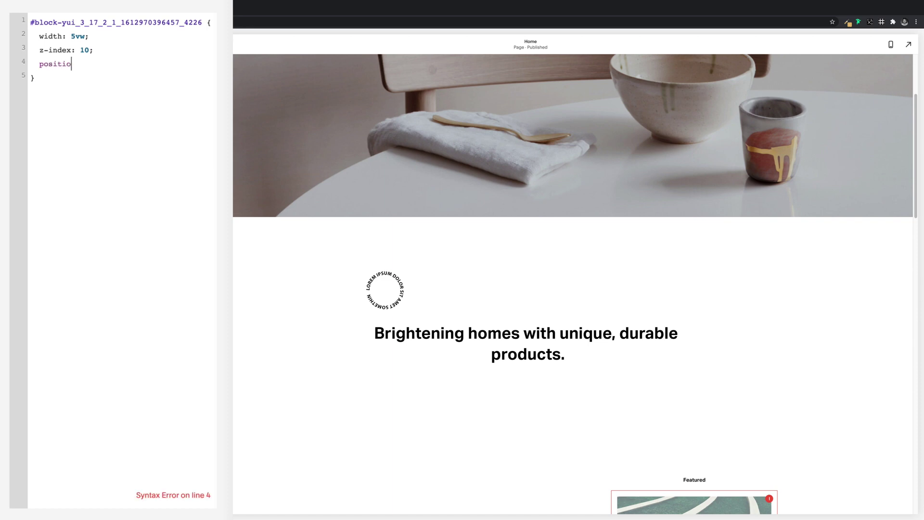
type(": fixed")
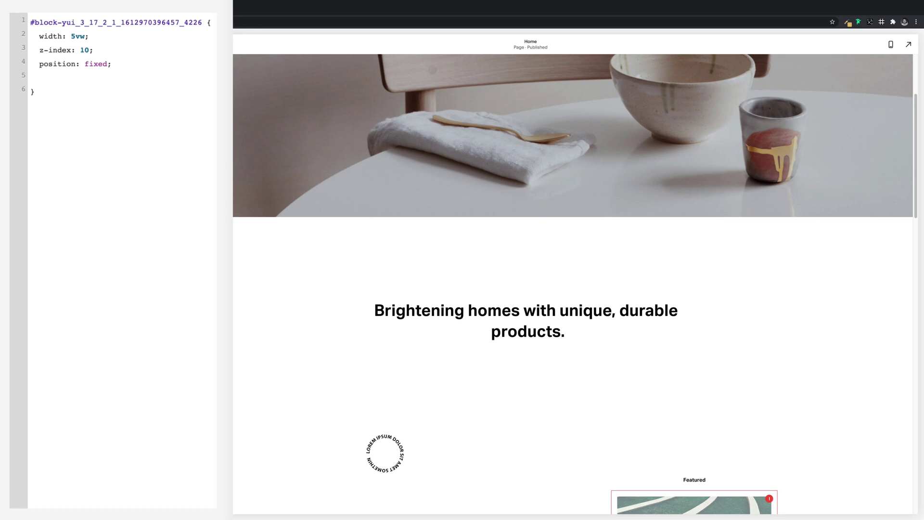
type("left:")
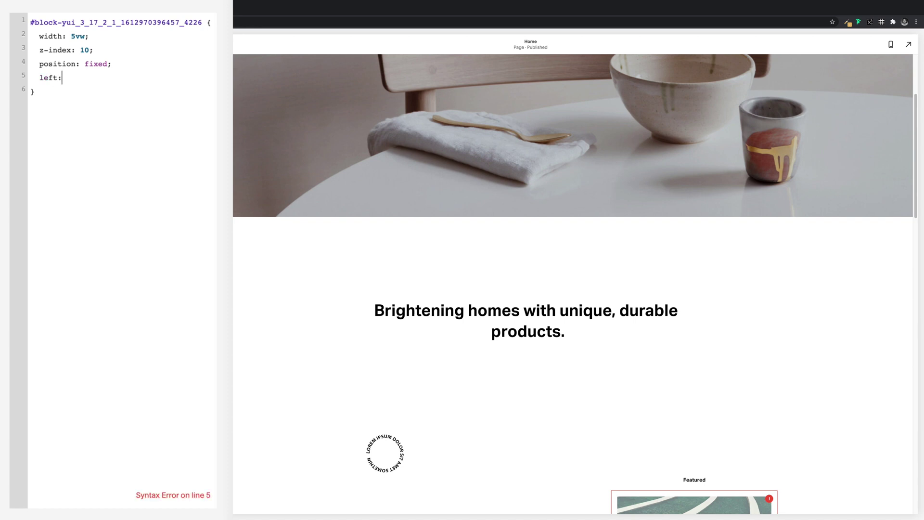
type(" 1%;   ")
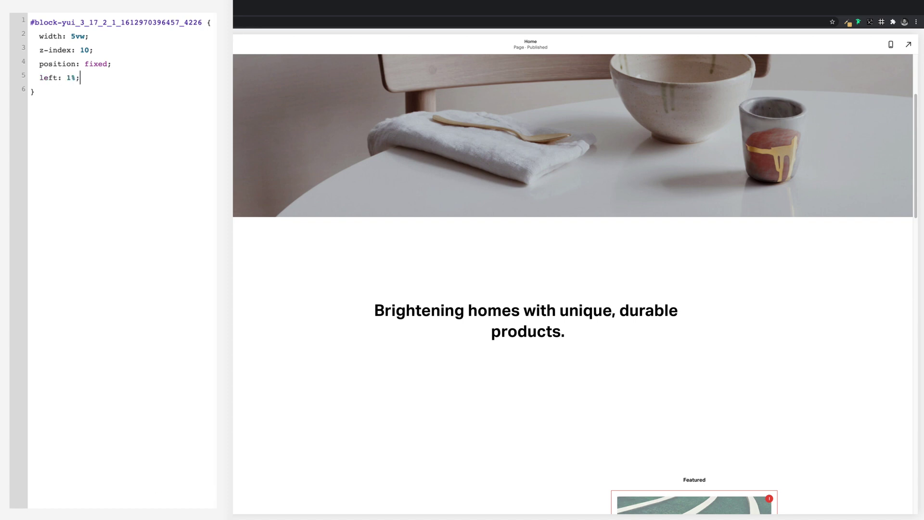
type("bottom: ")
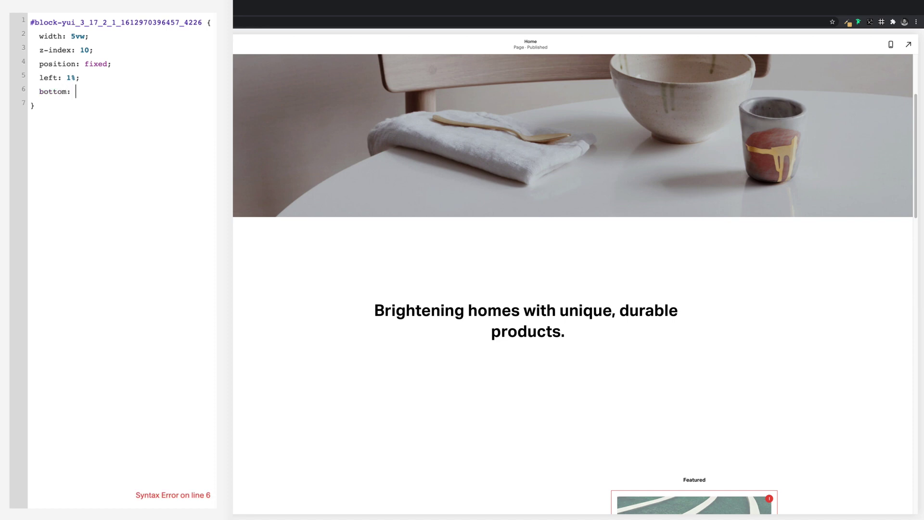
type("1%;")
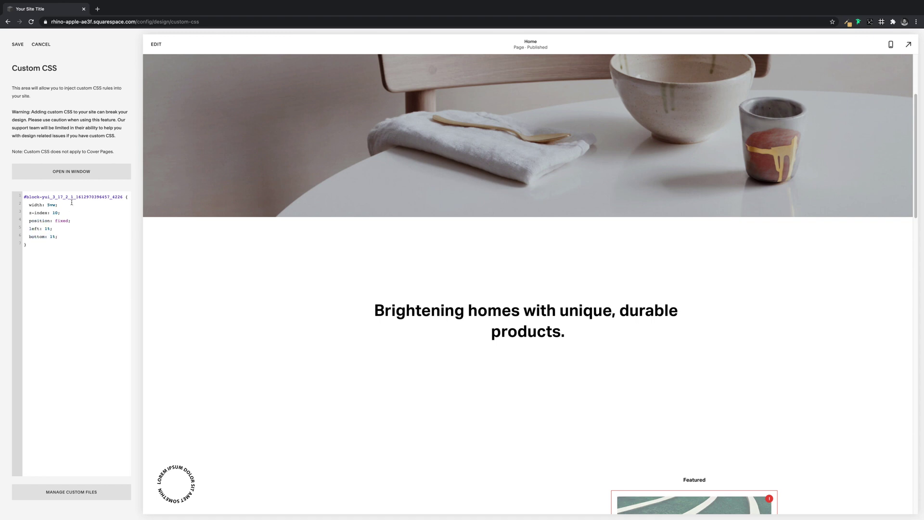
key("BackSpace")
key("BackSpace")
key("BackSpace")
key("BackSpace")
type("right")
key("BackSpace")
key("BackSpace")
key("BackSpace")
key("BackSpace")
key("BackSpace")
key("BackSpace")
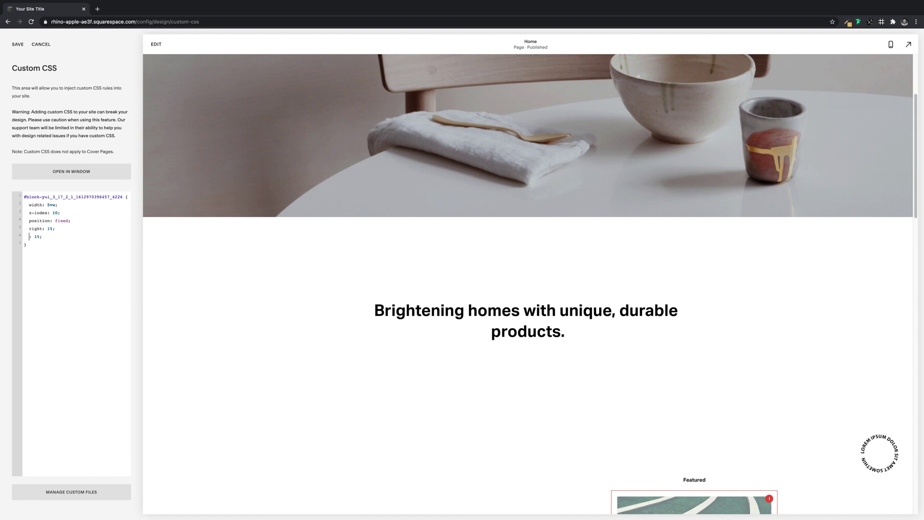
type("top")
key("BackSpace")
key("BackSpace")
key("BackSpace")
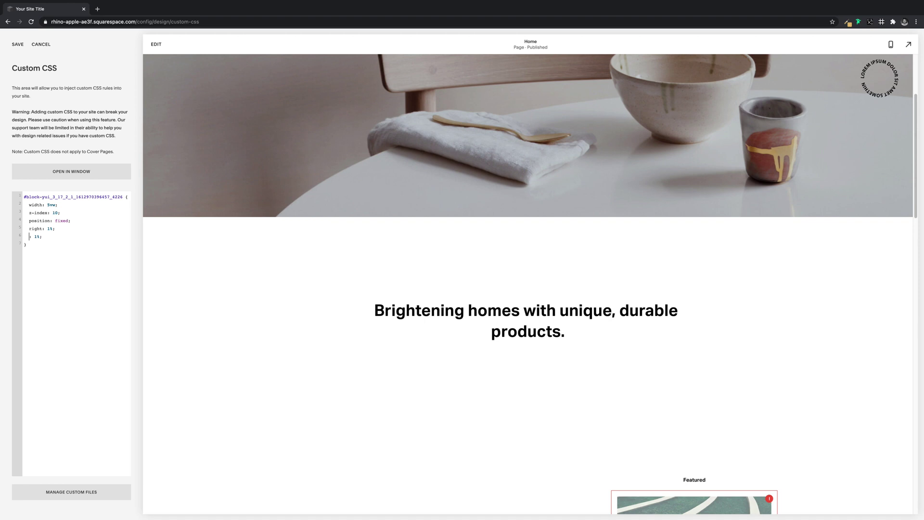
type("bottom")
key("Up")
key("Left")
key("BackSpace")
key("BackSpace")
key("BackSpace")
key("BackSpace")
key("BackSpace")
type("left: ")
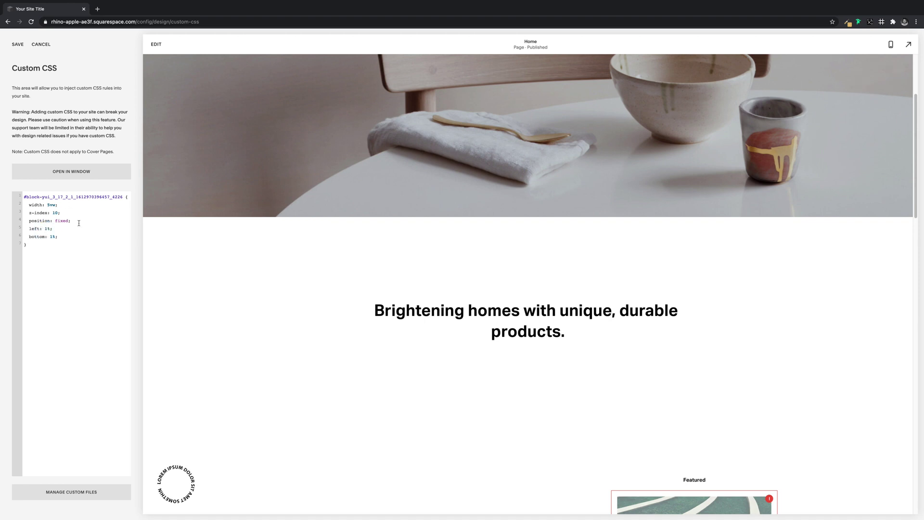
type("1")
left_click(50, 236)
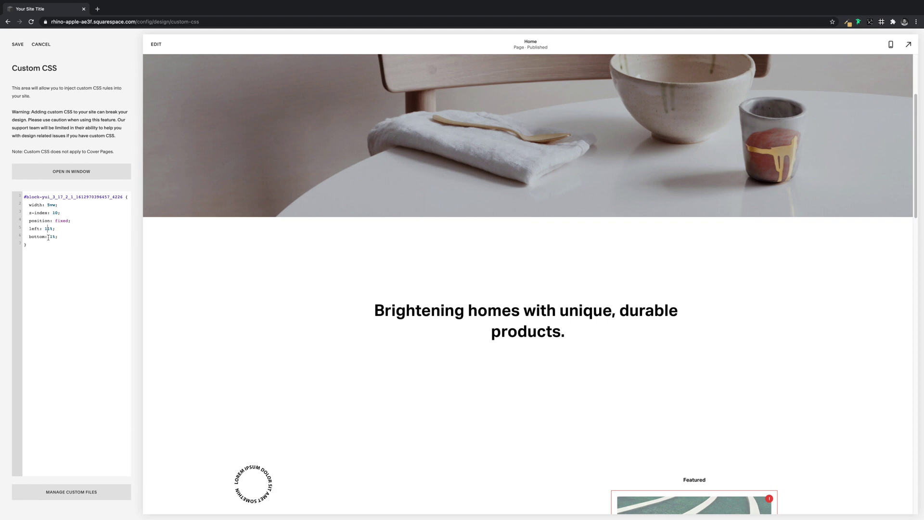
type("1")
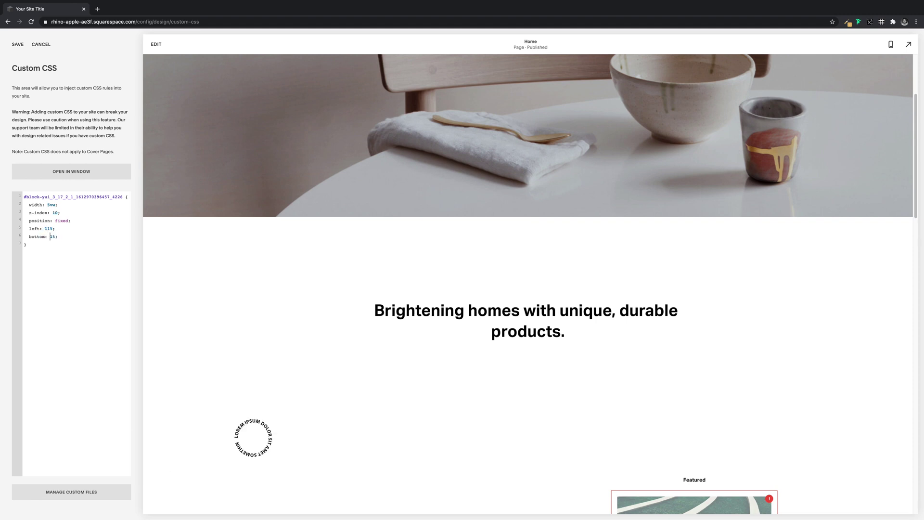
key("Up")
key("BackSpace")
left_click(66, 237)
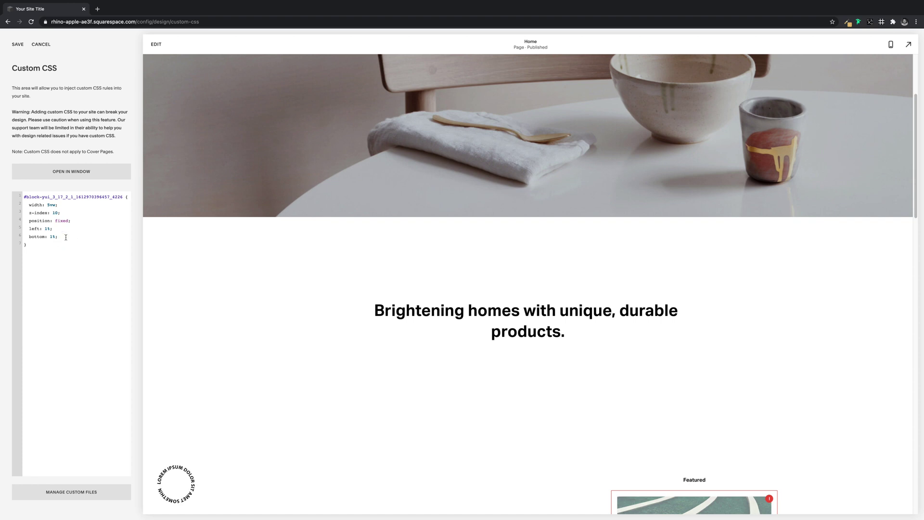
Add a 'padding: 8;' line to the circle badge's CSS rule.
key("Return")
type("paddin")
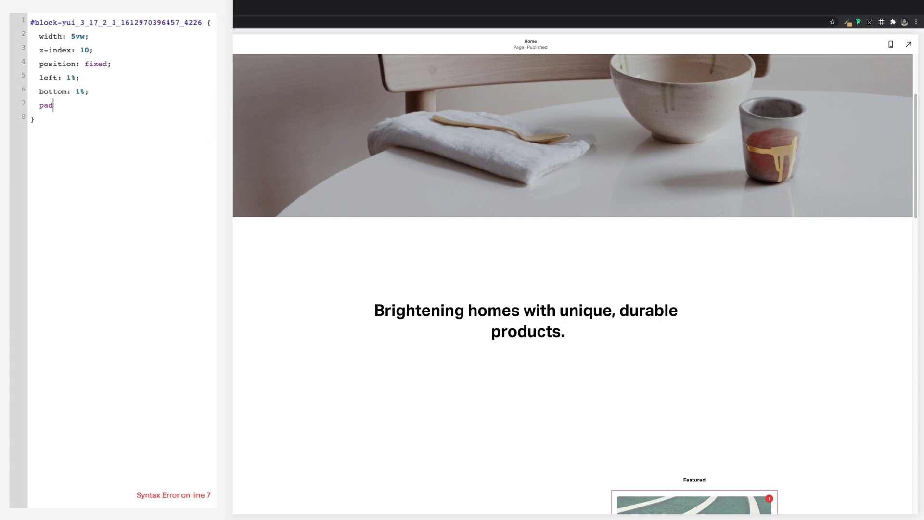
type("g: 8;")
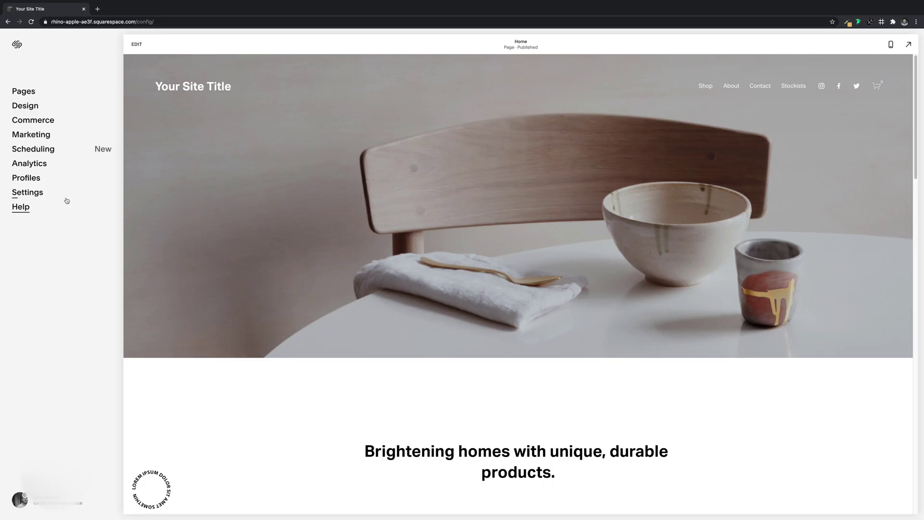
Paste the badge rotation jQuery script into the Code Injection Header under Settings > Advanced.
left_click(64, 197)
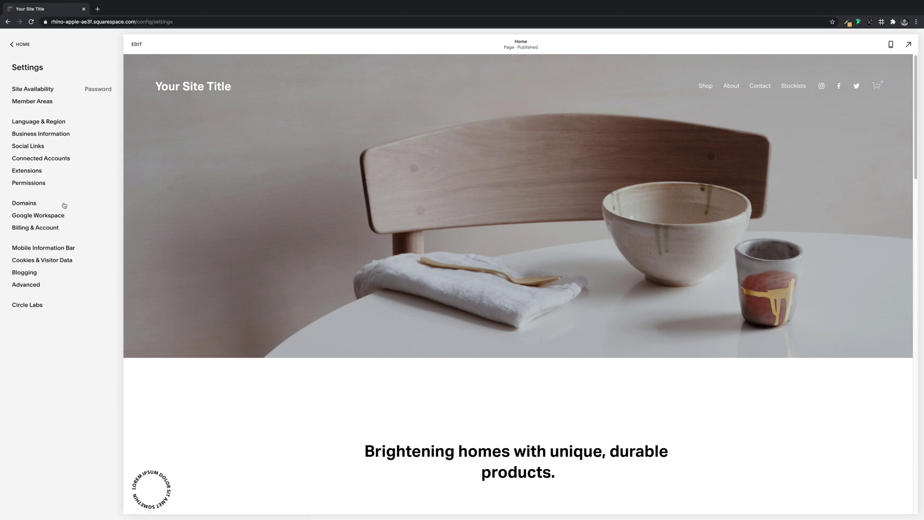
left_click(56, 288)
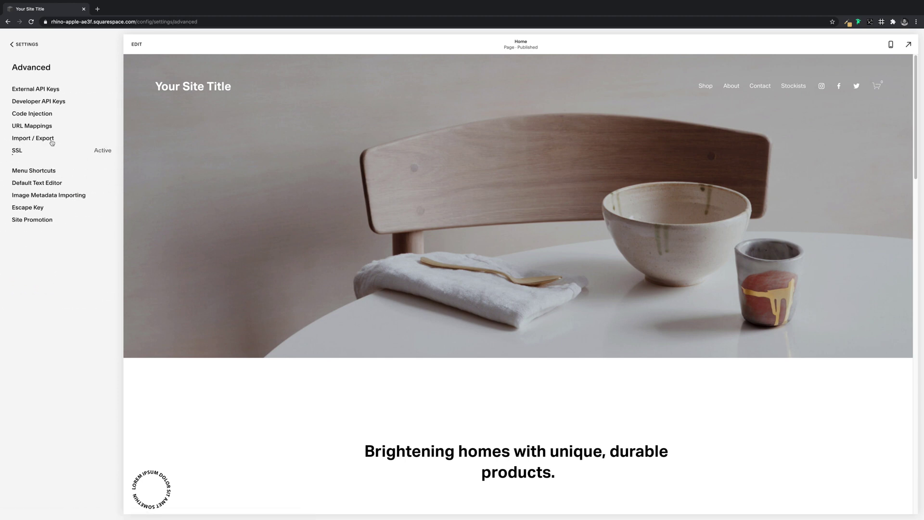
left_click(50, 115)
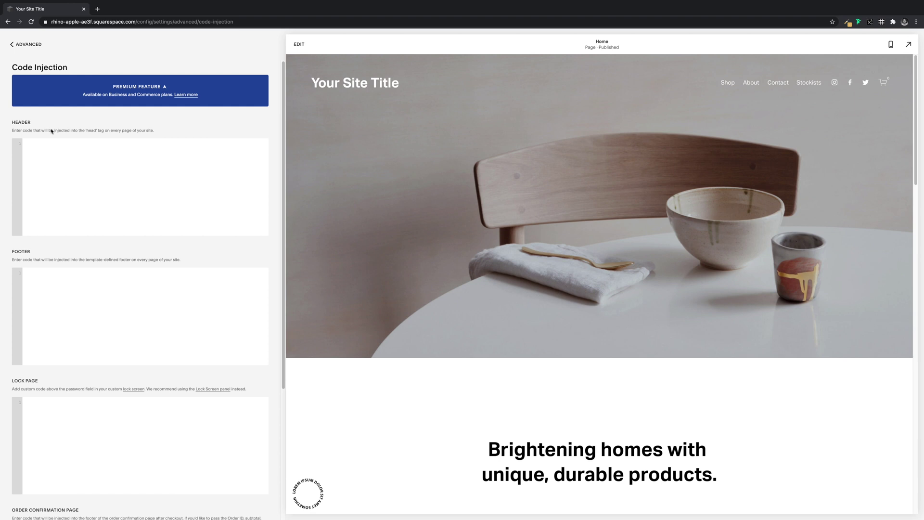
left_click(47, 147)
type("<script src=\"//ajax.googleapis.com/ajax/libs/jquery/1.11.3/jquery.min.js\"></script> <script> $(function() {     var rotation = 0,         scrollLoc = $(document).scrollTop();     $(window).scroll(function() {         var newLoc = $(document).scrollTop();         var diff = scrollLoc - newLoc;         rotation += diff, scrollLoc = newLoc;         var rotationStr = \"rotate(\" + rotation + \"deg)\";         $(\"BLOCKID\").css({             \"-webkit-transform\": rotationStr,             \"-moz-transform\": rotationStr,             \"transform\": rotationStr         });     }); }) </script>")
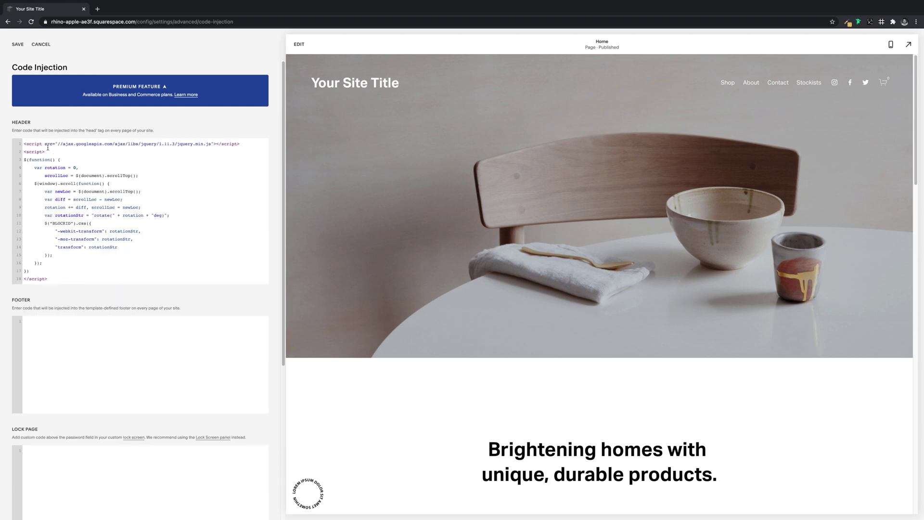
Copy the circular badge block's selector and replace the BLOCKID placeholder with it.
left_click(880, 23)
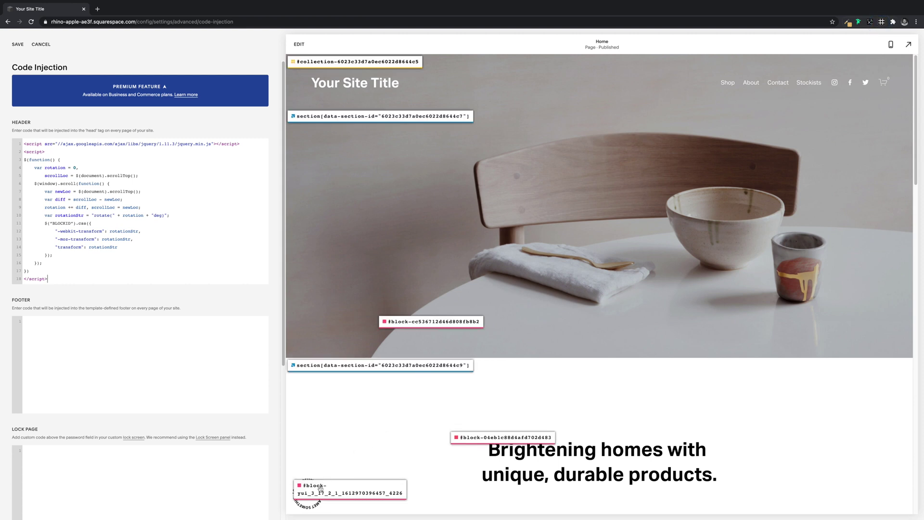
left_click(319, 490)
left_click(880, 24)
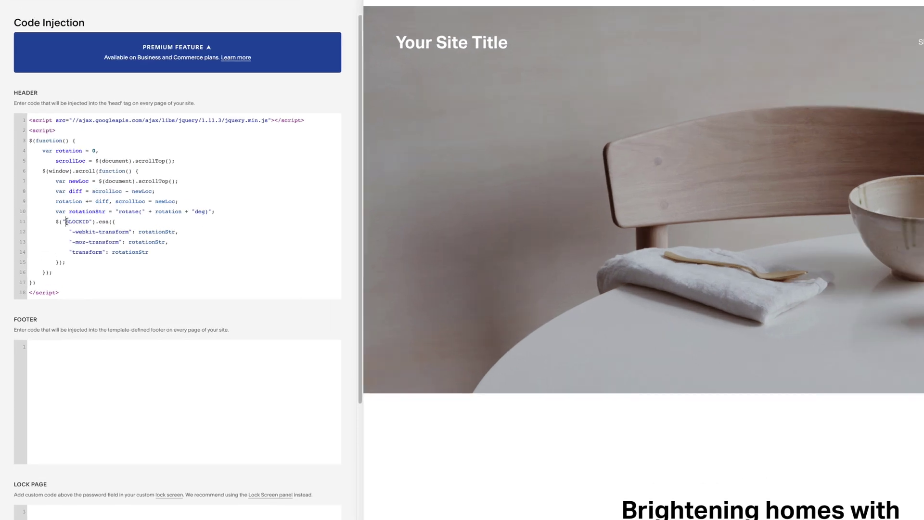
left_click_drag(53, 222, 66, 222)
left_click_drag(122, 218, 131, 217)
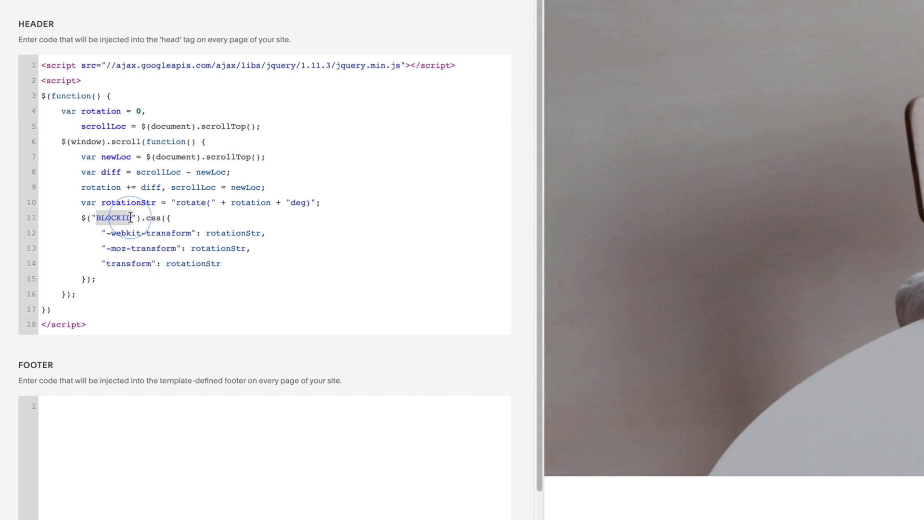
key("ctrl+v")
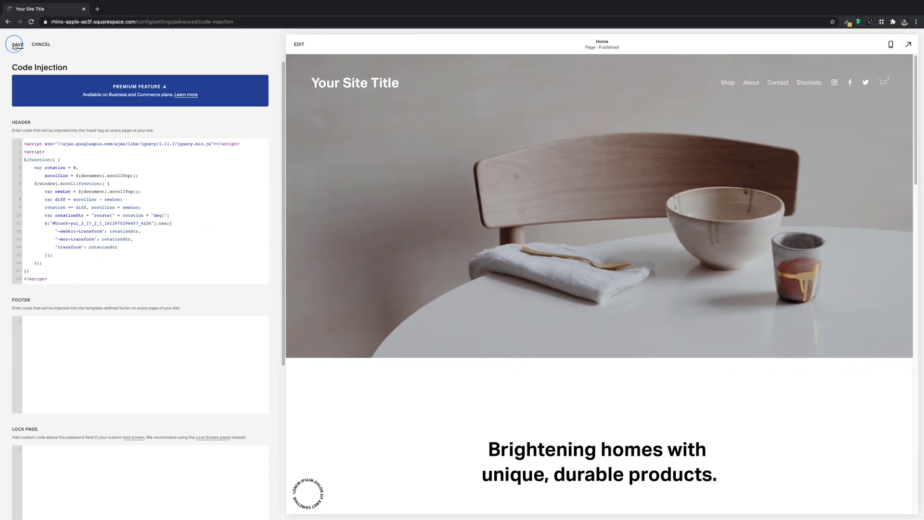
Scroll the Home page's mobile preview up and down to watch the badge rotate.
scroll(385, 302, "down", 5)
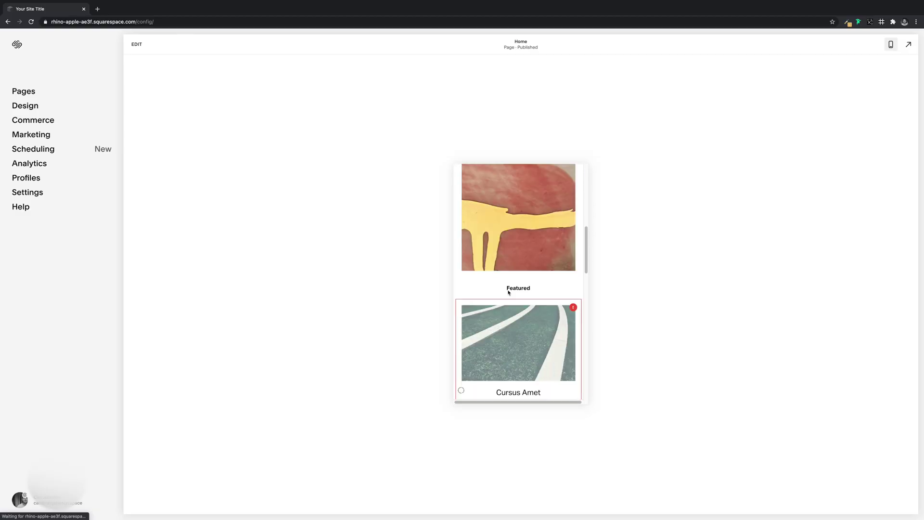
scroll(508, 292, "down", 3)
scroll(508, 290, "up", 10)
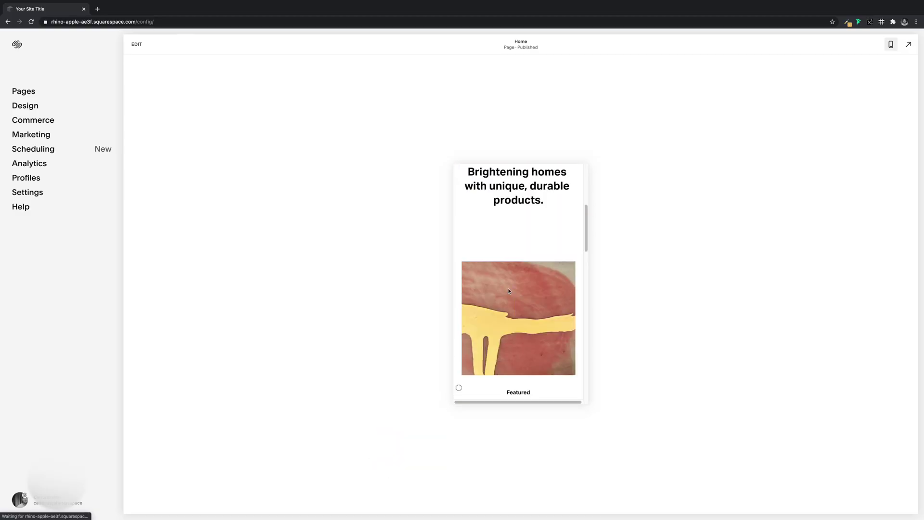
scroll(509, 288, "down", 3)
scroll(508, 289, "up", 4)
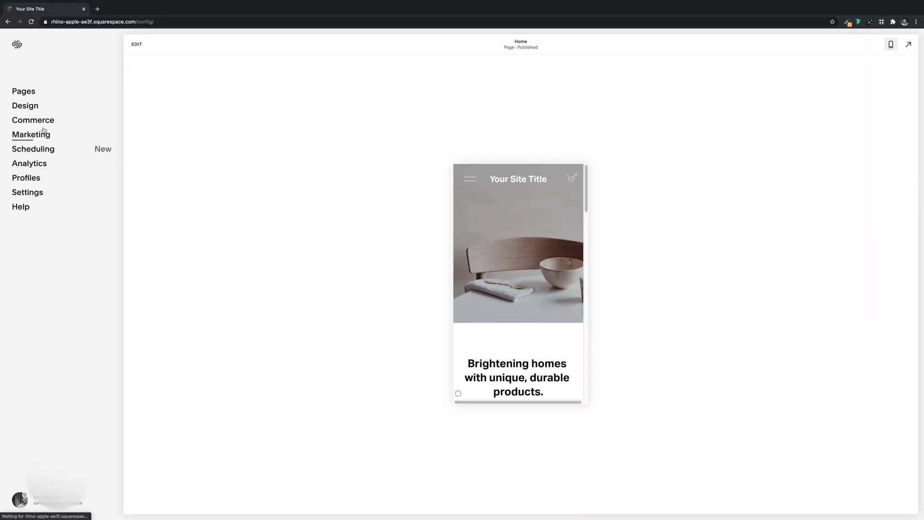
left_click(28, 107)
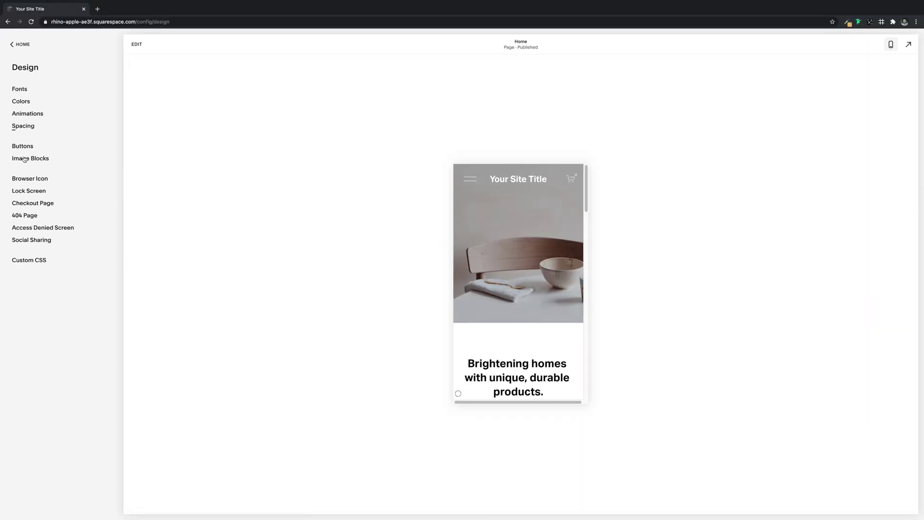
left_click(28, 259)
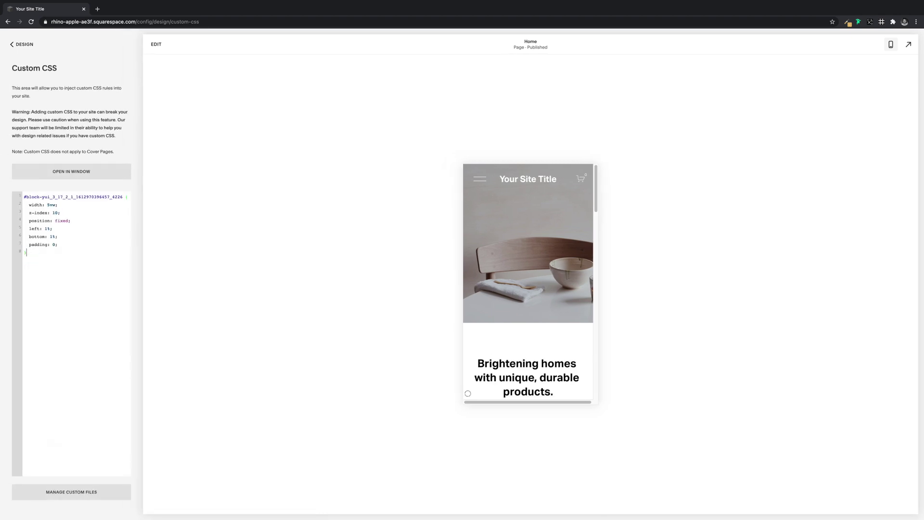
key("Return")
key("Return")
type("@")
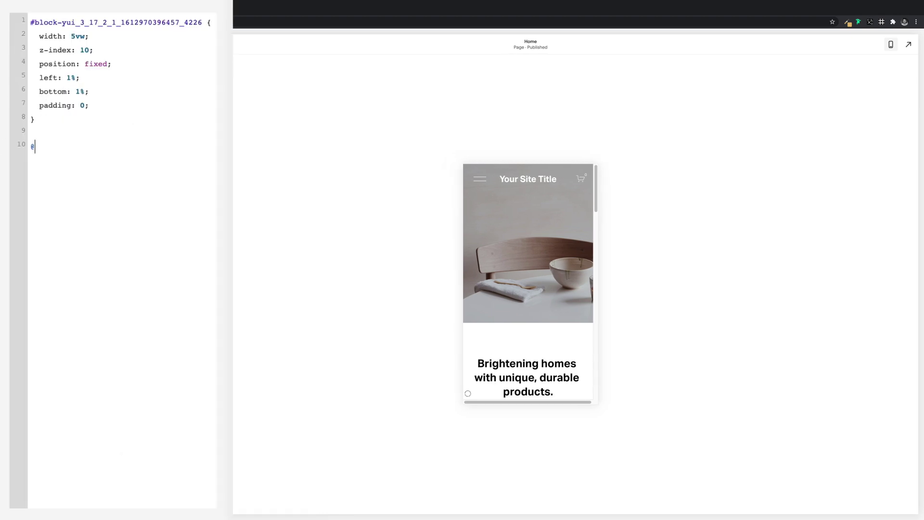
type("media only screen and ")
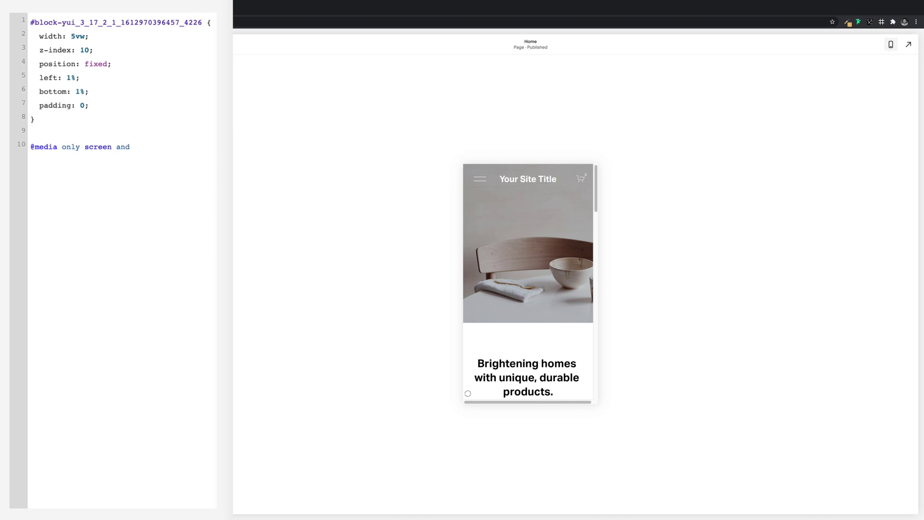
type("(max-width: 660px) {")
Copy the #block-yui badge rule into the 660px media query block.
left_click_drag(31, 21, 43, 118)
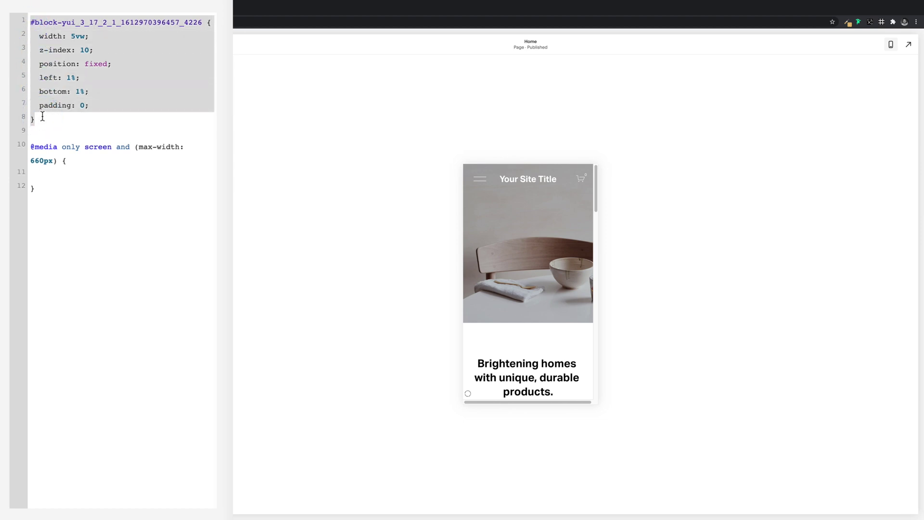
left_click(50, 176)
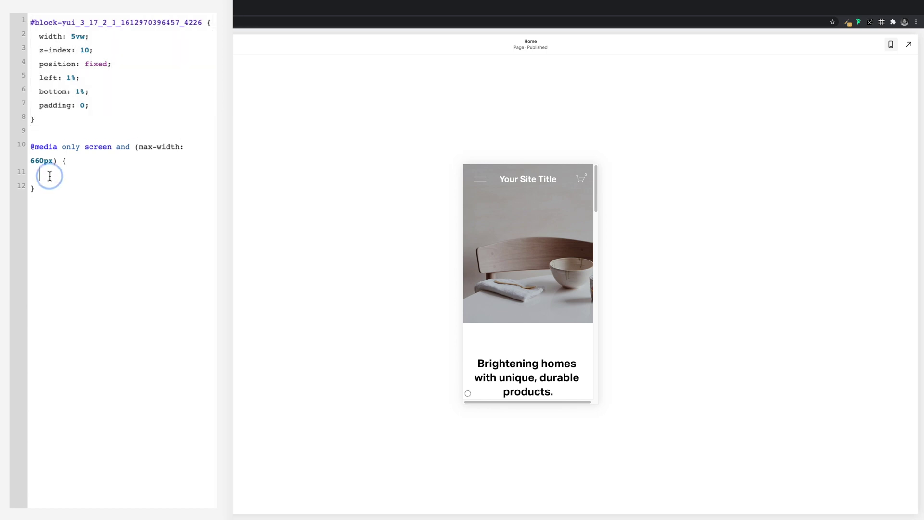
key("ctrl+v")
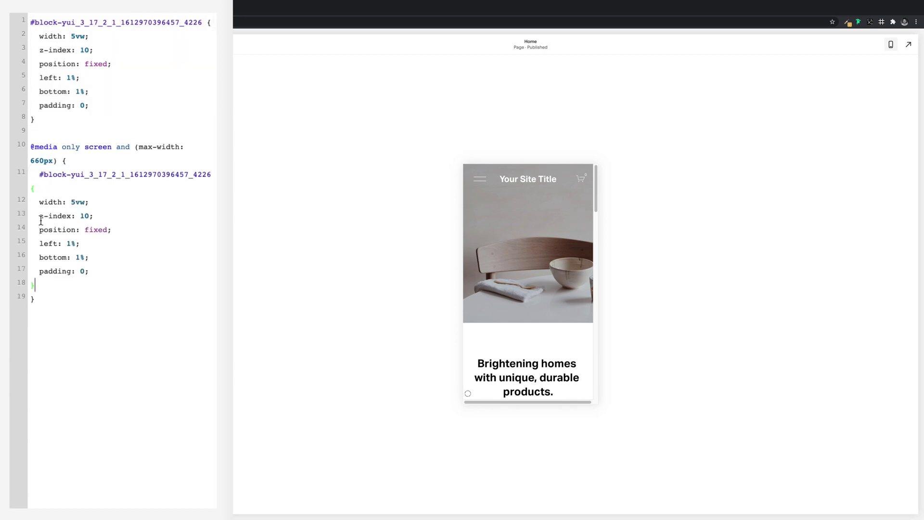
Remove the z-index, position, left and bottom lines and change the width to 25vw.
left_click_drag(40, 215, 88, 258)
key("BackSpace")
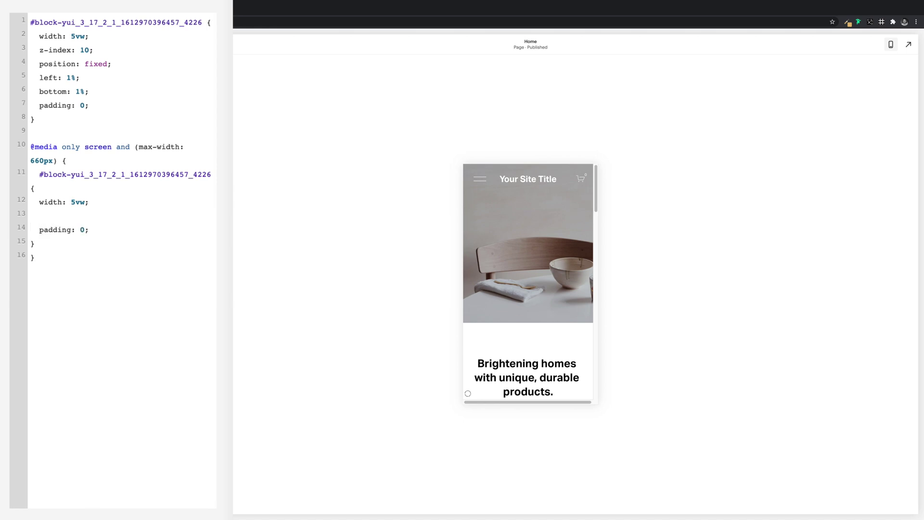
key("BackSpace")
key("BackSpace")
left_click(72, 202)
type("1")
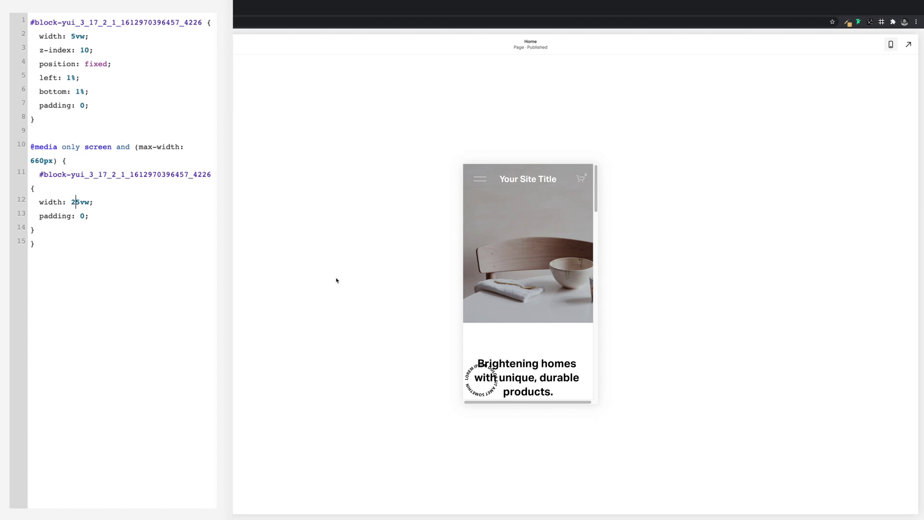
Check the mobile preview, then set the media-query padding to 10px.
scroll(499, 322, "down", 5)
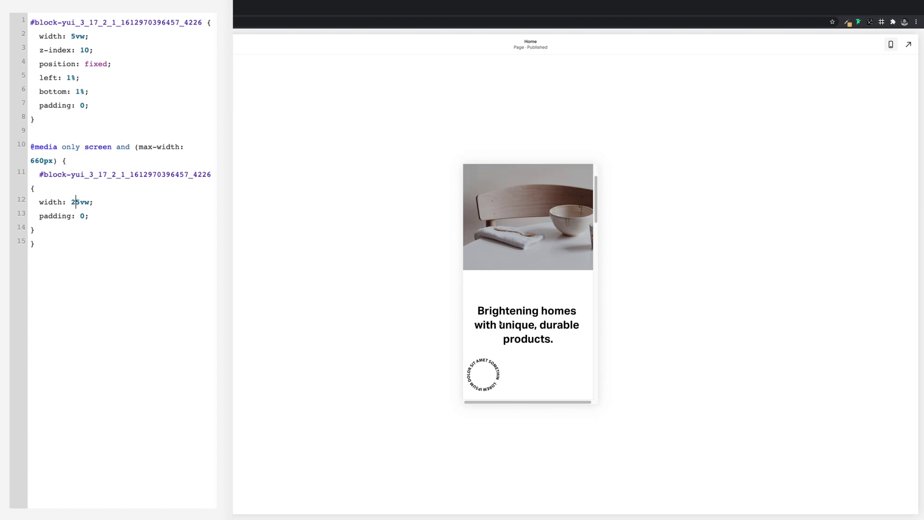
scroll(499, 323, "down", 5)
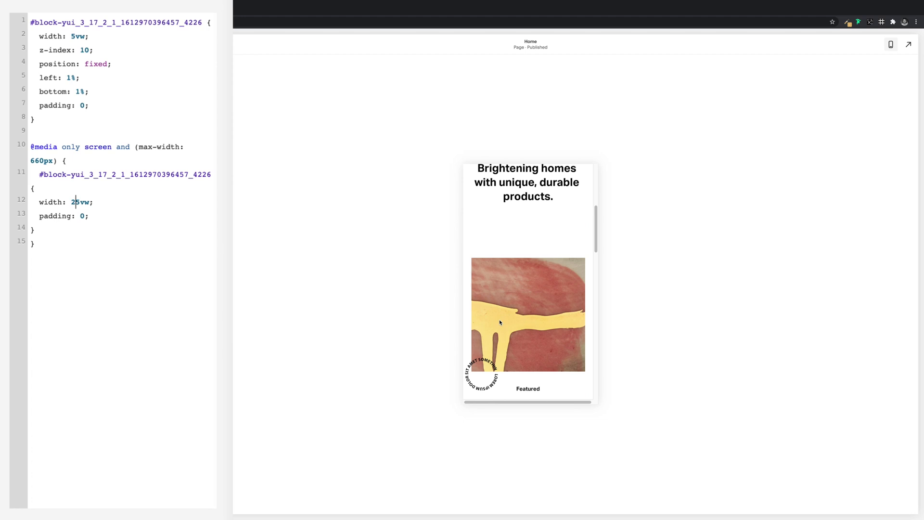
scroll(500, 323, "up", 10)
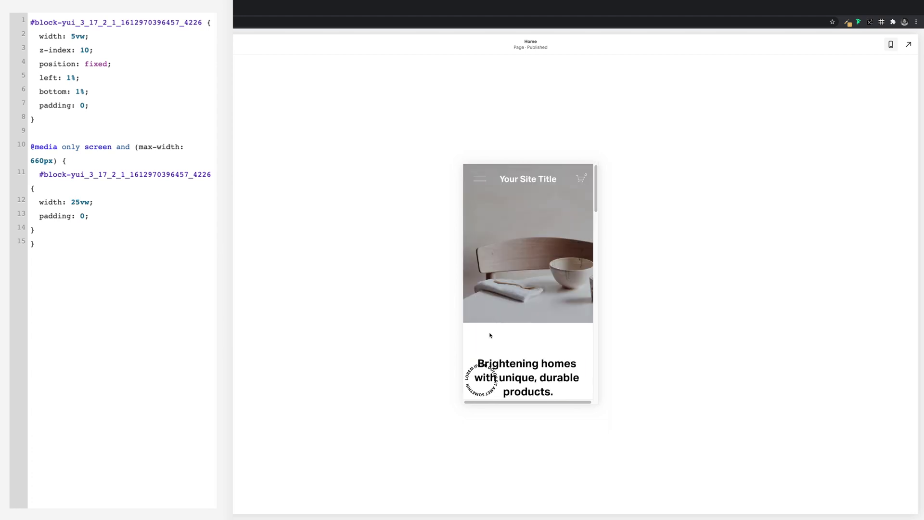
double_click(83, 215)
type("10px")
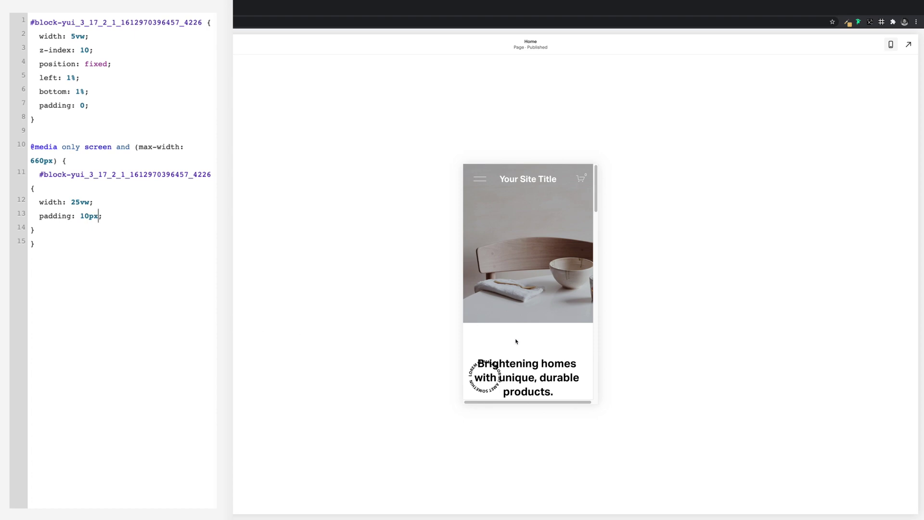
Review the badge in the mobile preview and change the padding to 17px.
scroll(515, 338, "down", 2)
scroll(514, 339, "down", 3)
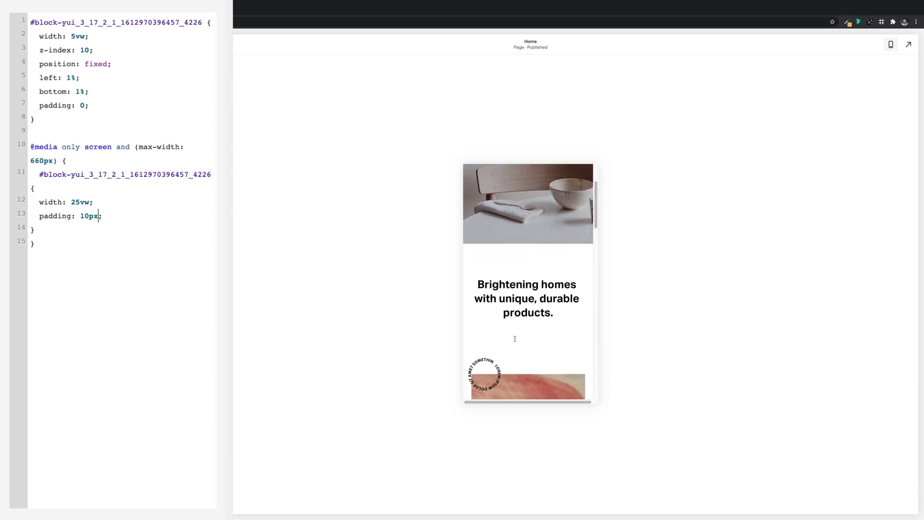
scroll(514, 341, "down", 1)
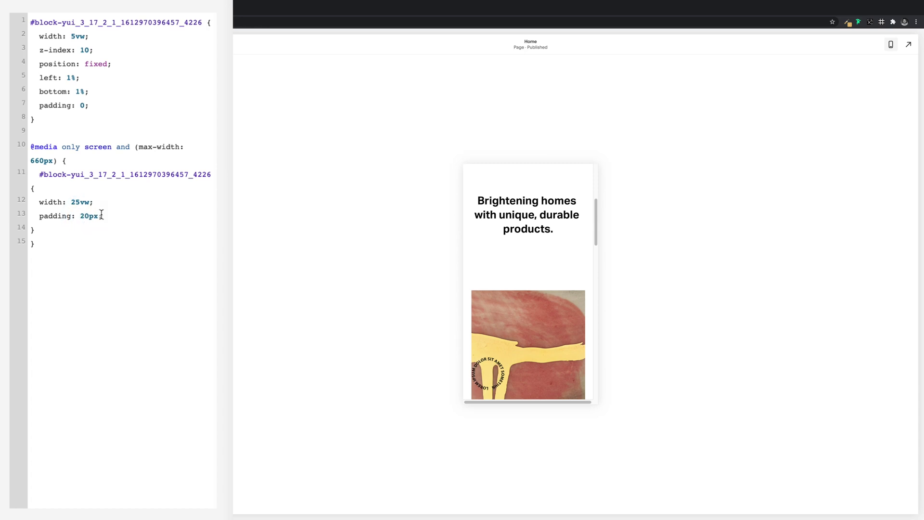
scroll(497, 344, "down", 2)
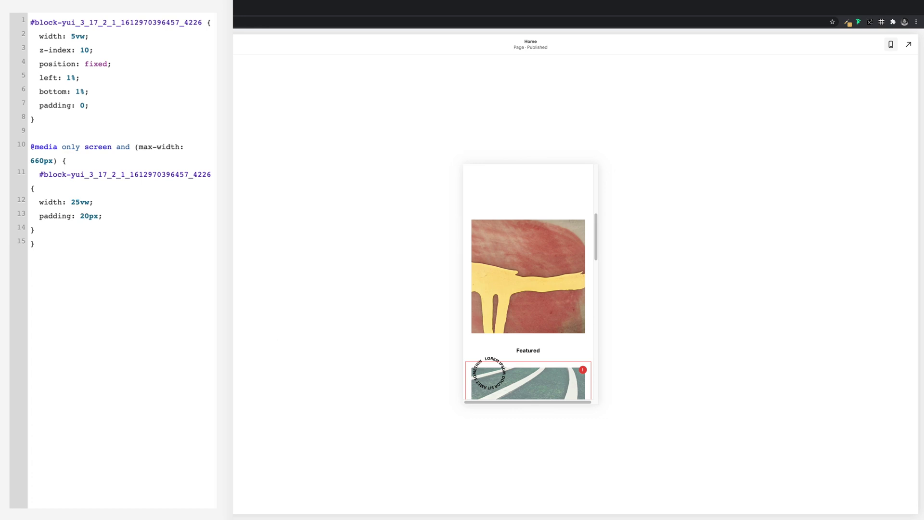
key("BackSpace")
type("17")
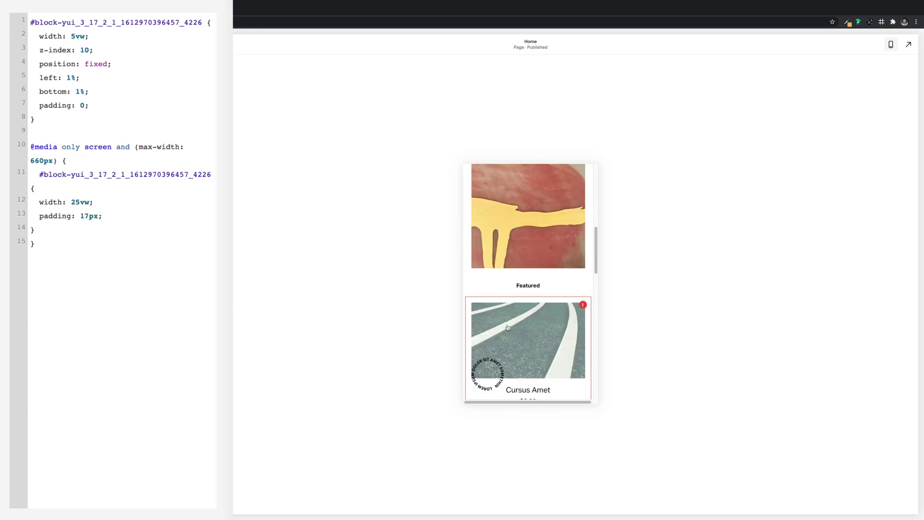
scroll(508, 327, "up", 4)
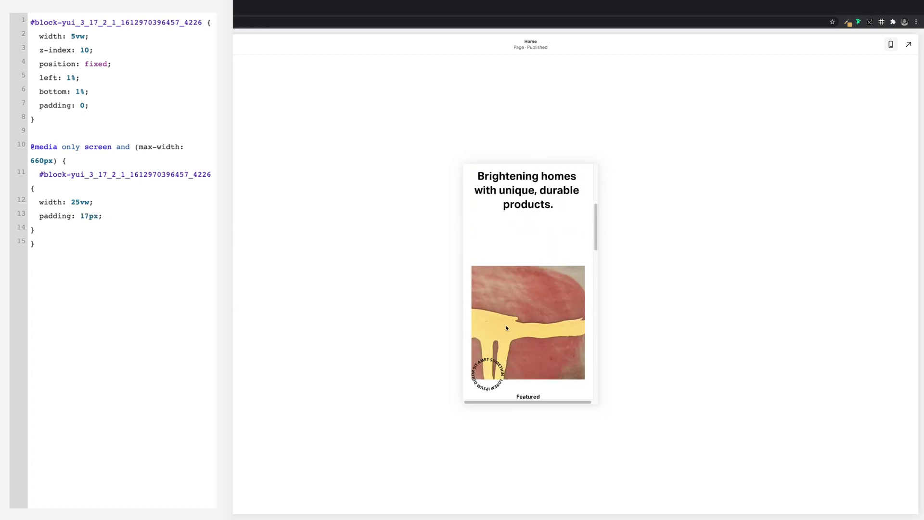